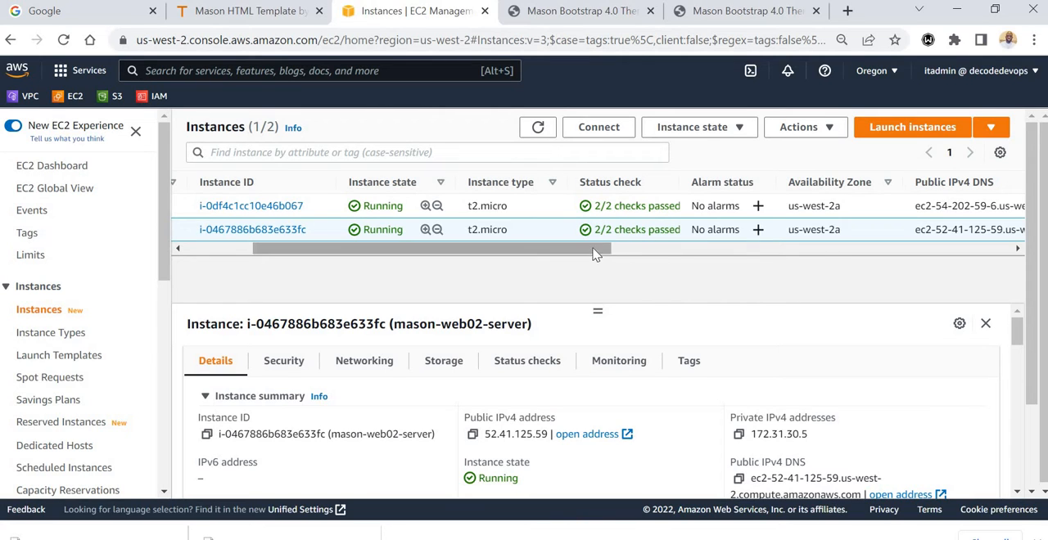
# Deselect mason-web02-server and review the status and availability zones of the existing EC2 instances.
pyautogui.moveTo(593, 250); pyautogui.dragTo(475, 246)
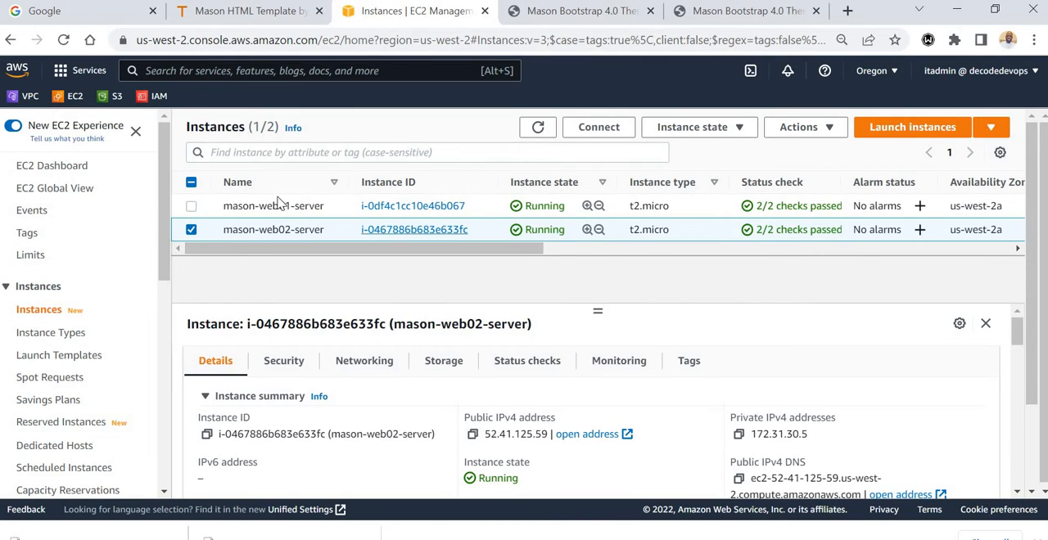
pyautogui.click(192, 230)
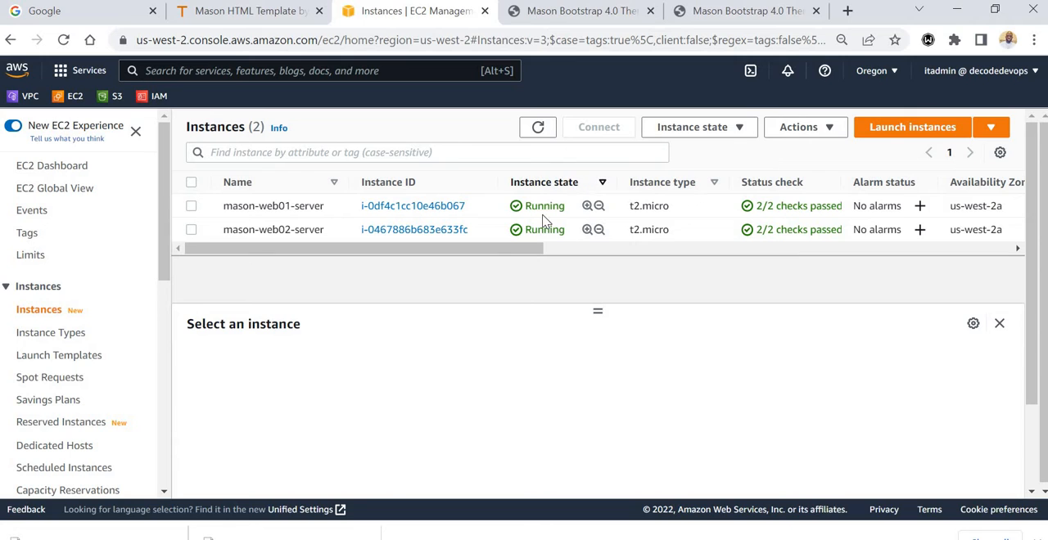
pyautogui.moveTo(518, 250); pyautogui.dragTo(595, 251)
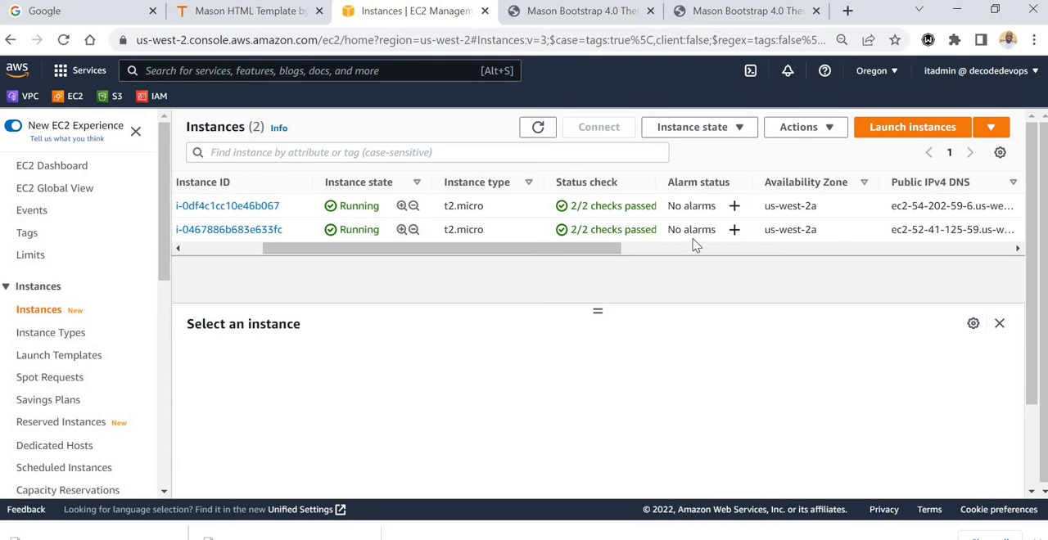
pyautogui.moveTo(524, 256); pyautogui.dragTo(436, 267)
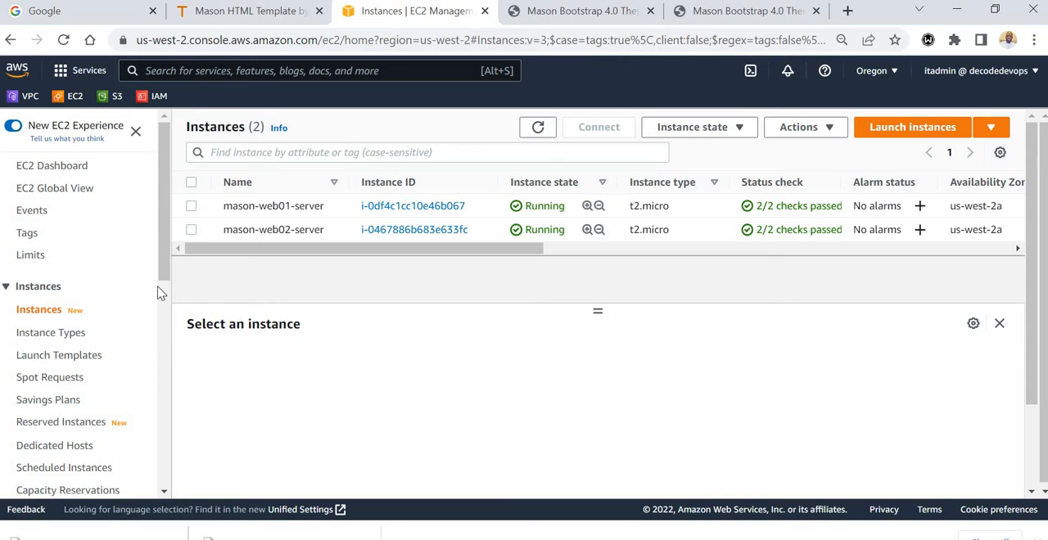
# Start launching an instance from a launch template, with mason-web01-template as the source template.
pyautogui.click(57, 361)
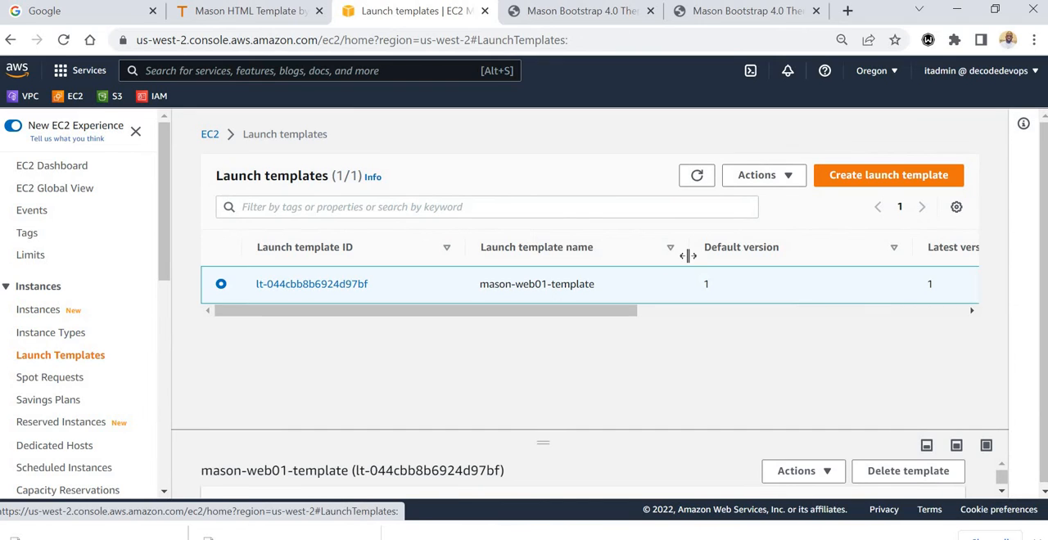
pyautogui.click(770, 177)
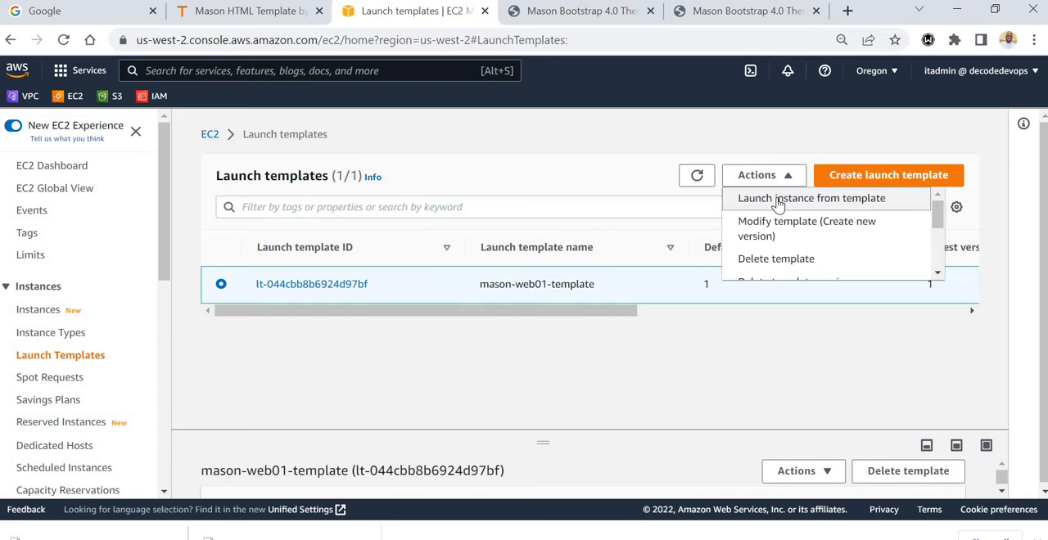
pyautogui.click(778, 203)
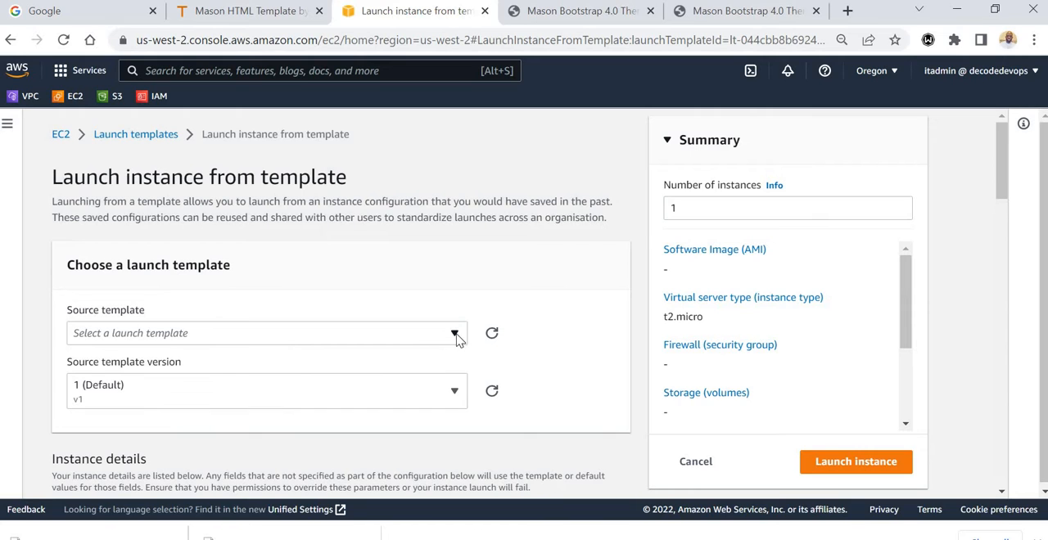
pyautogui.click(456, 334)
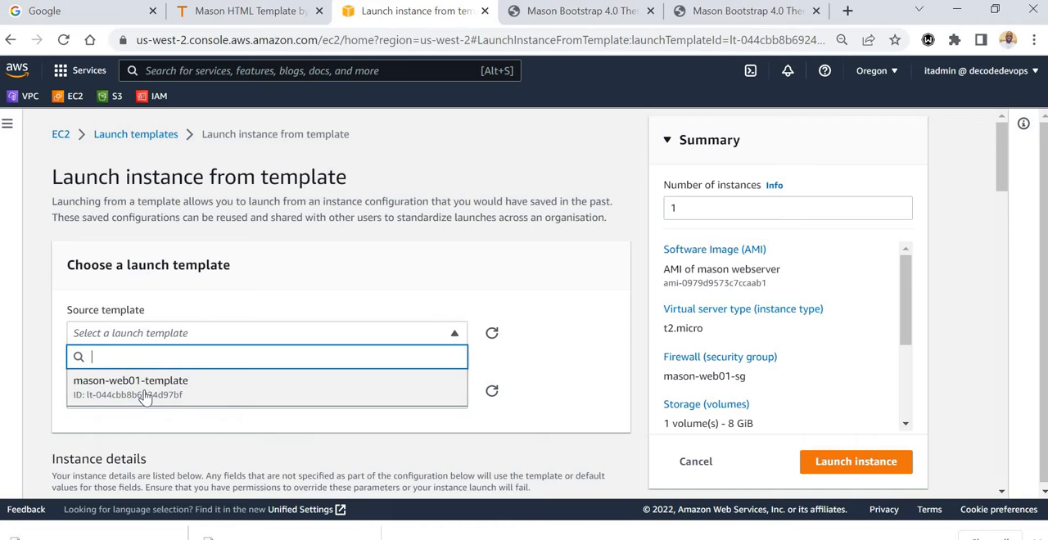
pyautogui.click(145, 399)
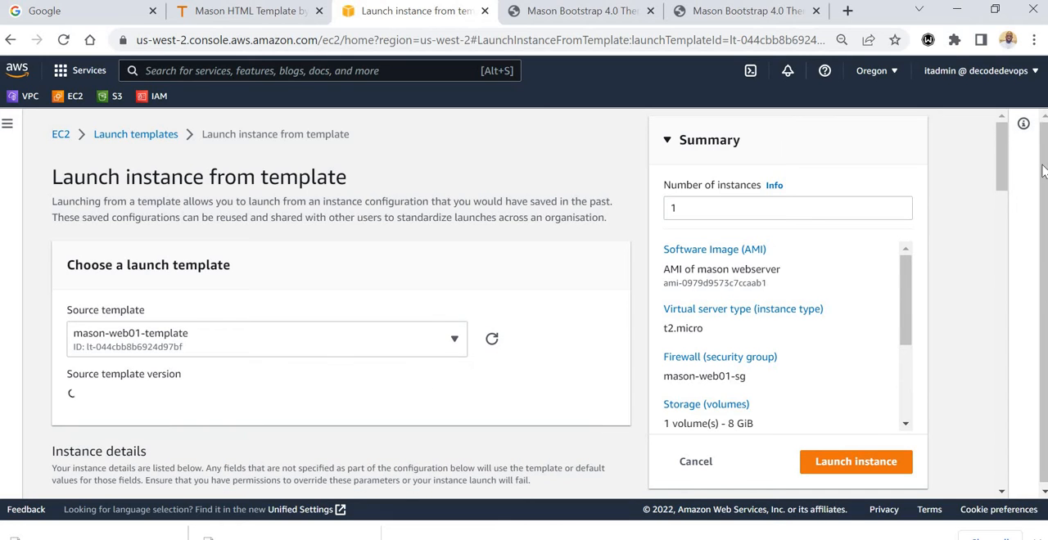
# Set the network subnet to subnet-08cd570fc5c100751 in us-west-2b and launch the instance.
pyautogui.moveTo(1001, 162); pyautogui.dragTo(877, 363)
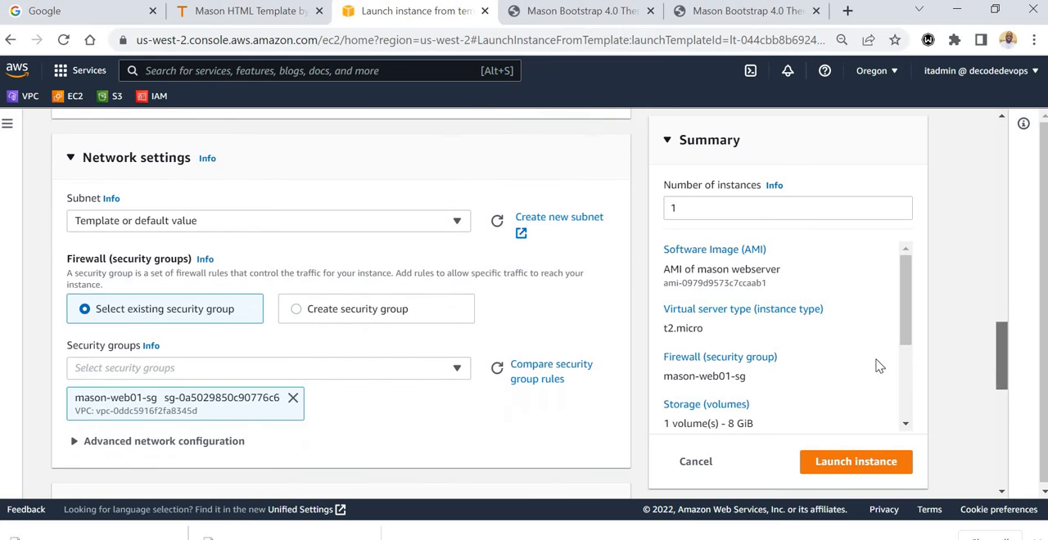
pyautogui.click(458, 223)
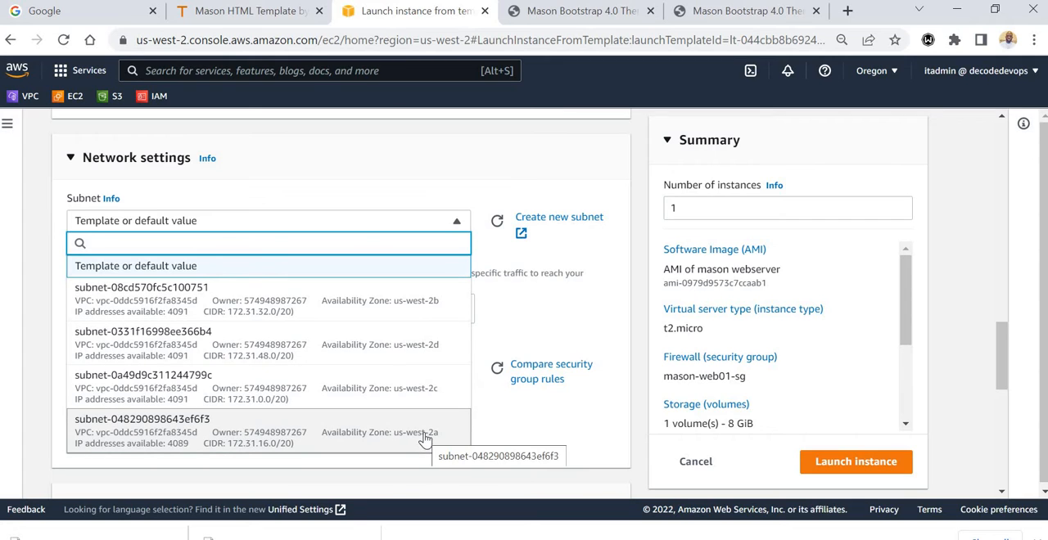
pyautogui.click(377, 316)
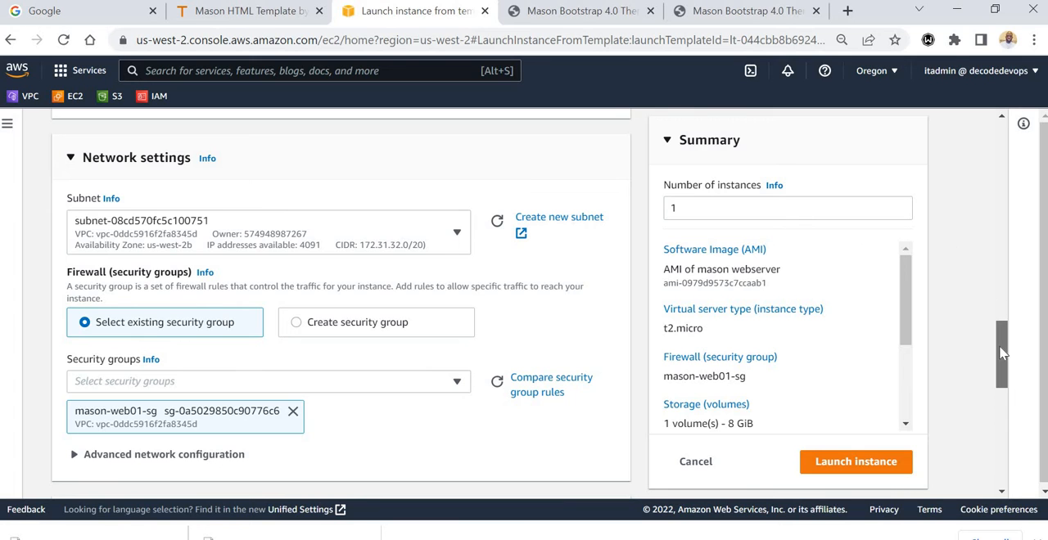
pyautogui.moveTo(1001, 352); pyautogui.dragTo(999, 485)
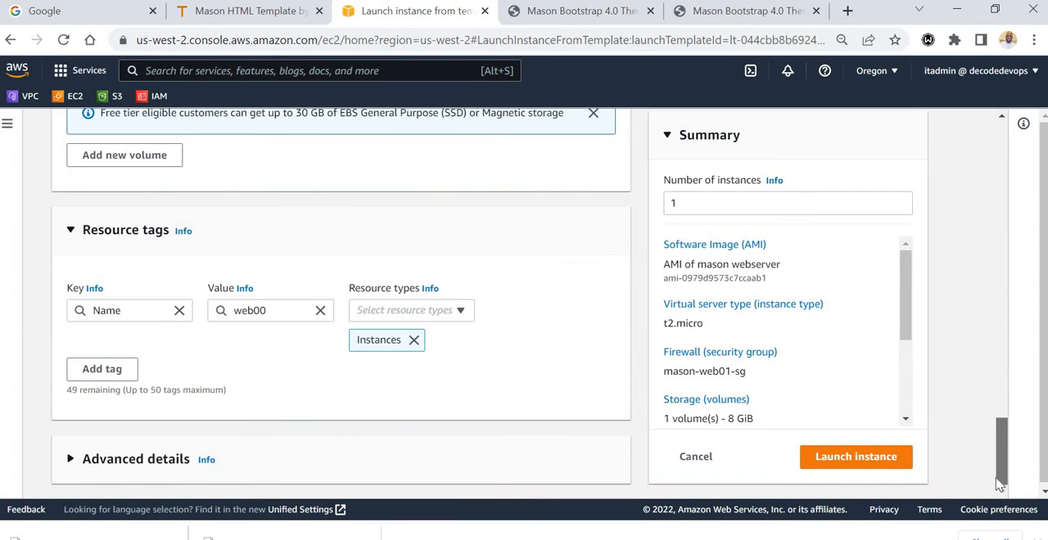
pyautogui.click(886, 468)
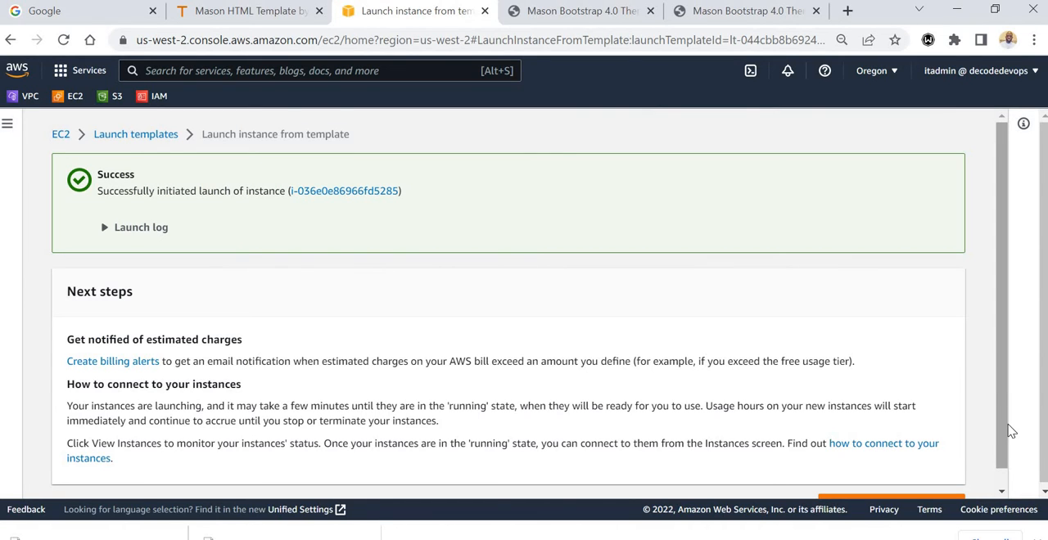
# Return to the EC2 instances list and refresh it.
pyautogui.moveTo(1011, 432); pyautogui.dragTo(1013, 465)
pyautogui.click(892, 486)
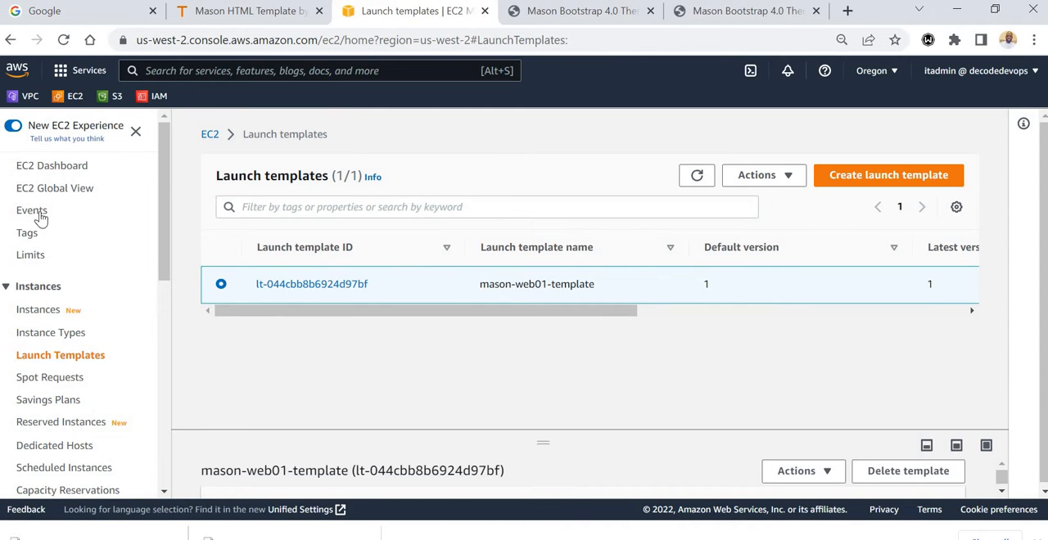
pyautogui.click(35, 314)
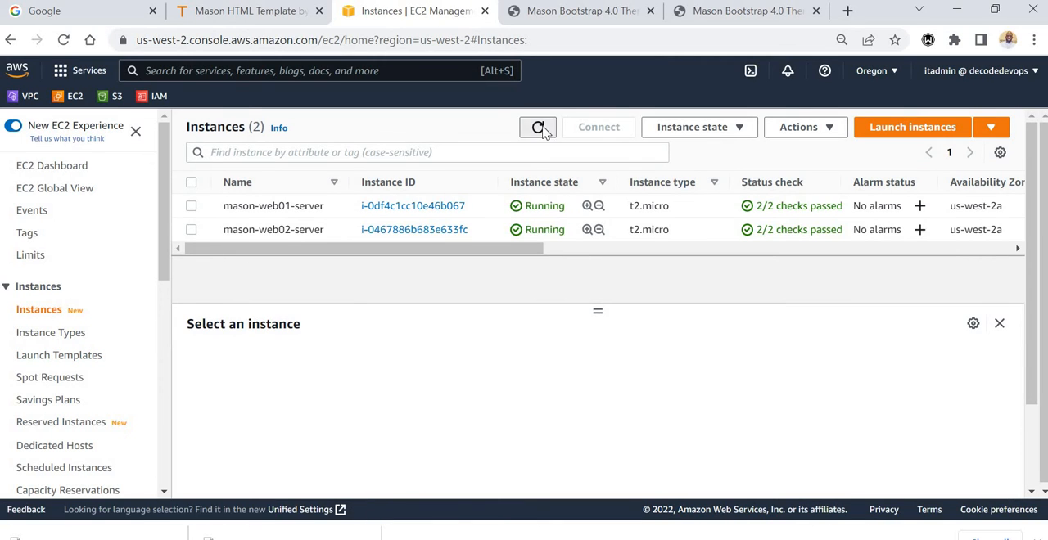
pyautogui.click(539, 129)
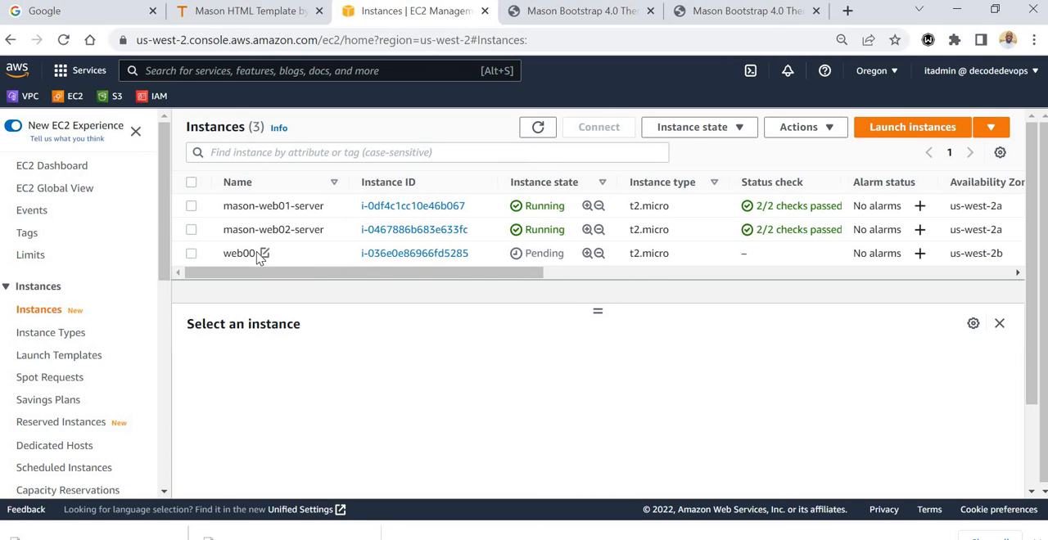
# Rename the web00 instance as mason-web03-server.
pyautogui.click(265, 253)
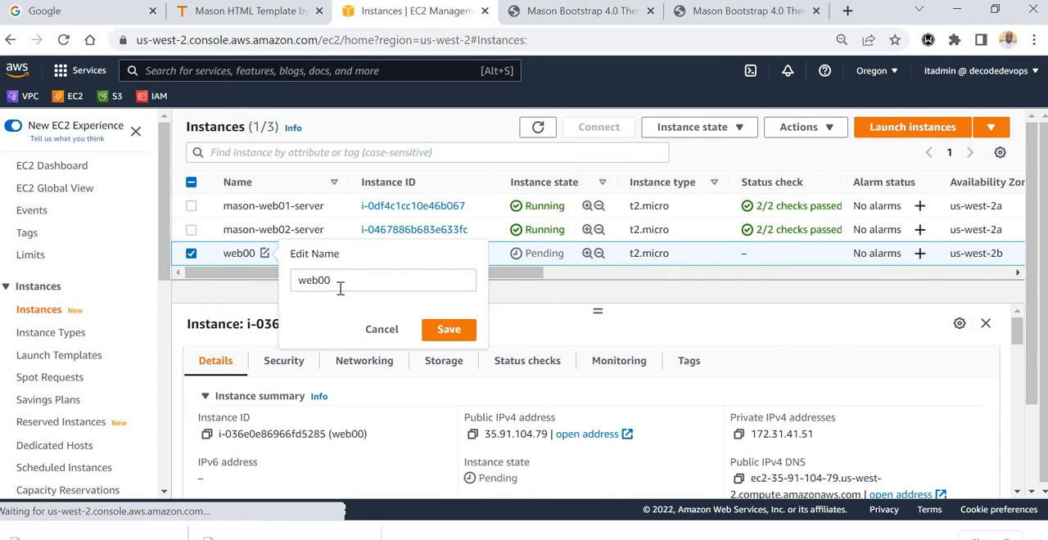
pyautogui.doubleClick(299, 283)
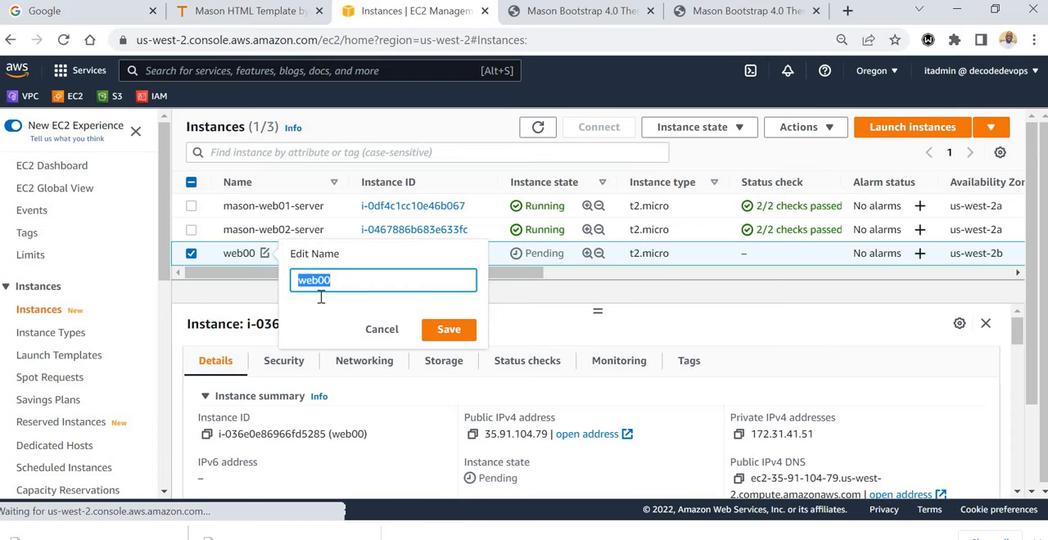
pyautogui.click(299, 282)
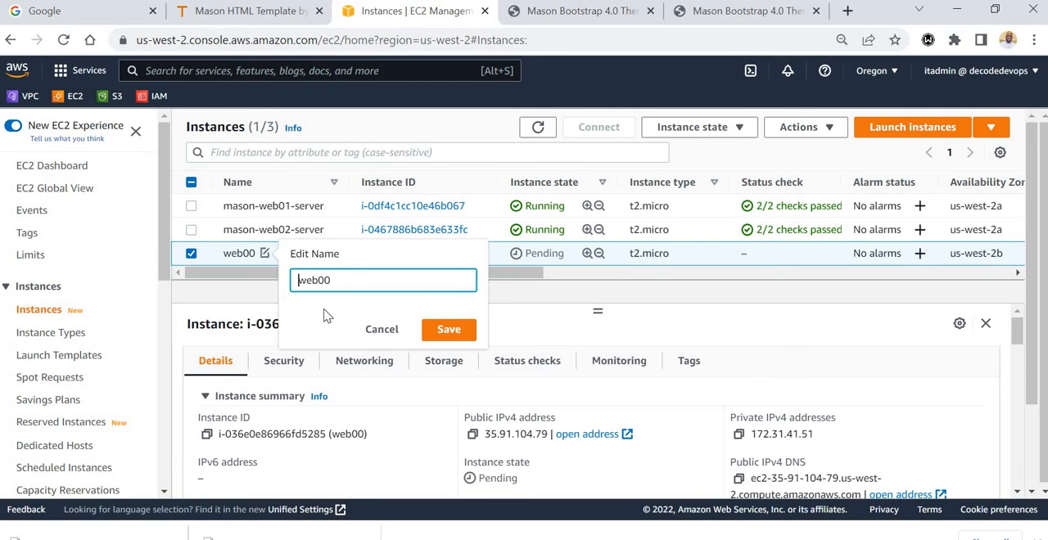
pyautogui.write('mason-web03-server')
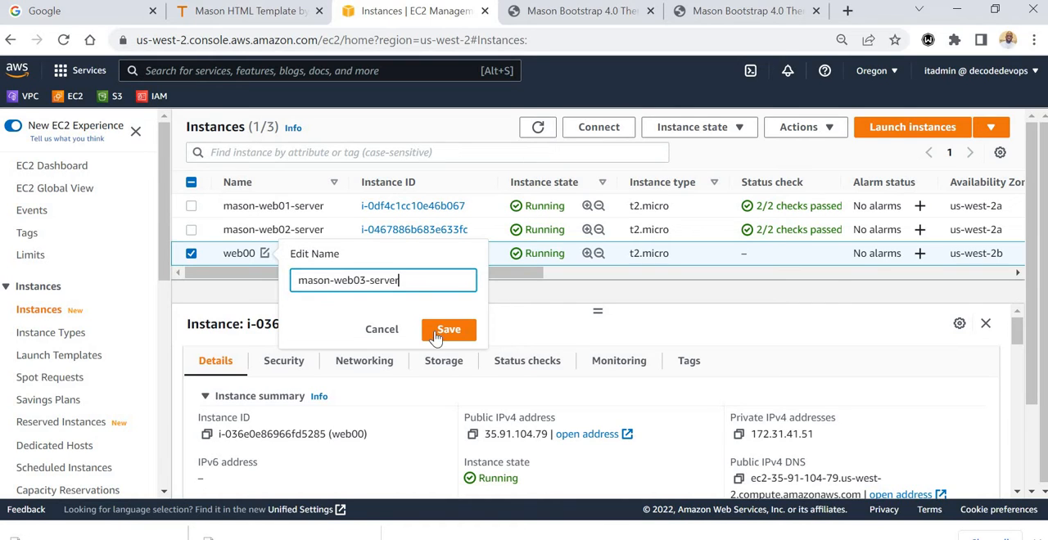
pyautogui.click(445, 330)
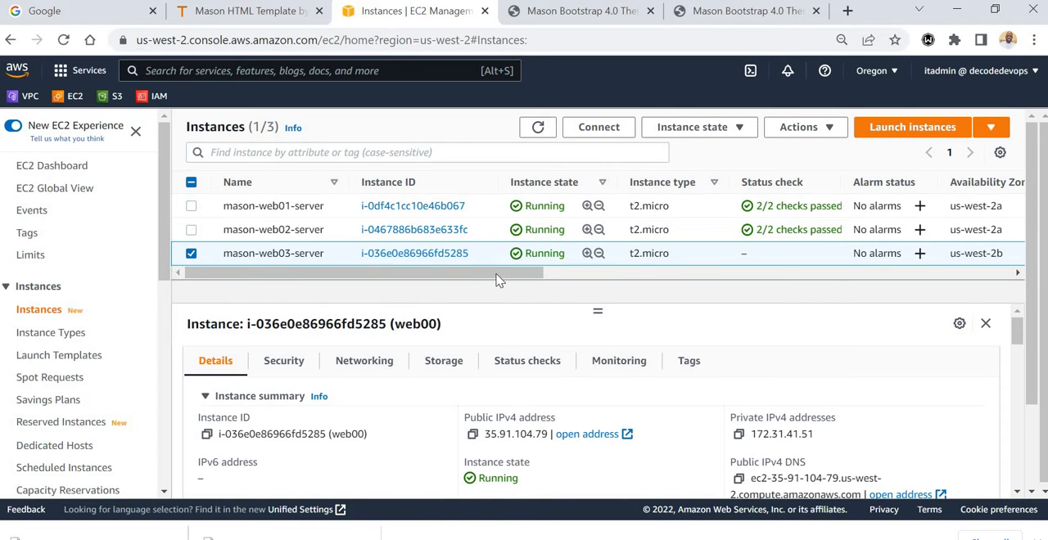
# Compare the availability zones and public IPv4 addresses of the three instances, and deselect mason-web03-server.
pyautogui.moveTo(495, 279); pyautogui.dragTo(659, 282)
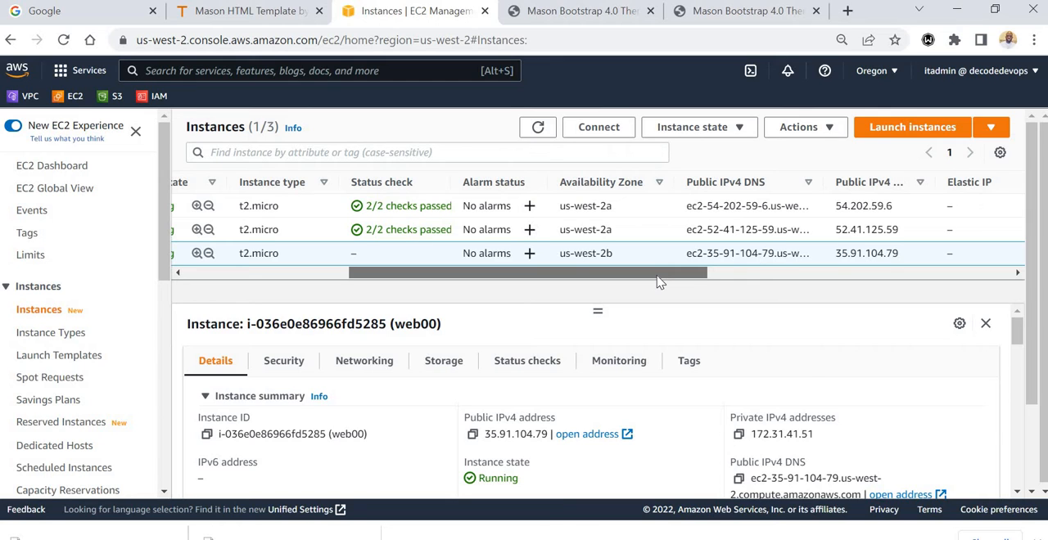
pyautogui.moveTo(659, 282); pyautogui.dragTo(357, 253)
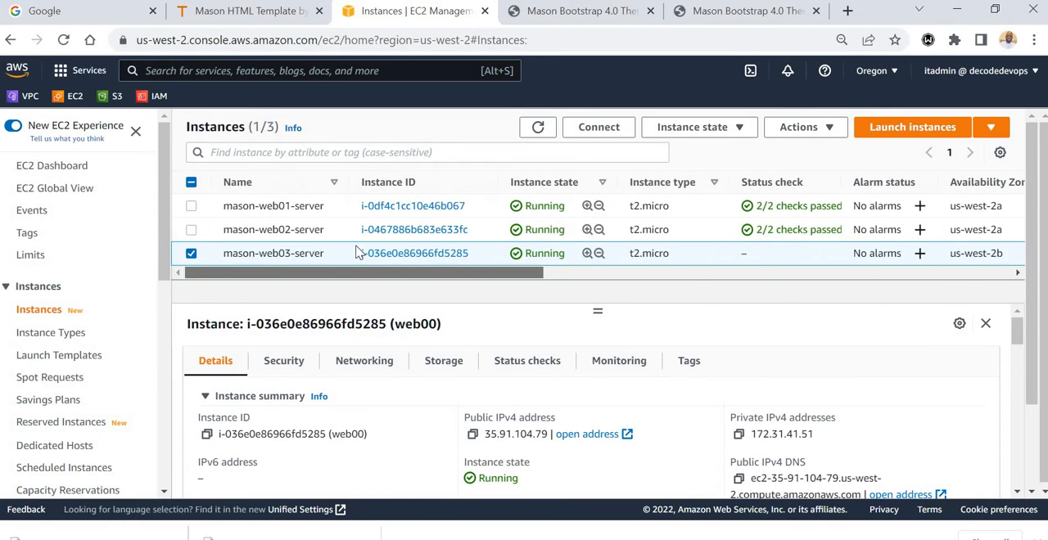
pyautogui.click(191, 255)
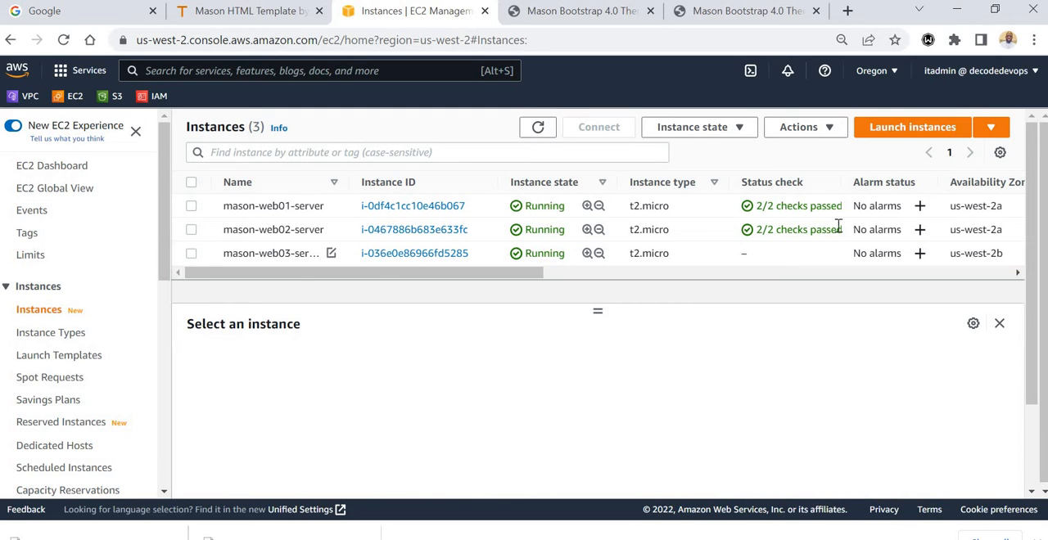
# Check the website at mason-web03-server's public IPv4 address in a new browser tab, then close it and deselect the instance.
pyautogui.click(191, 255)
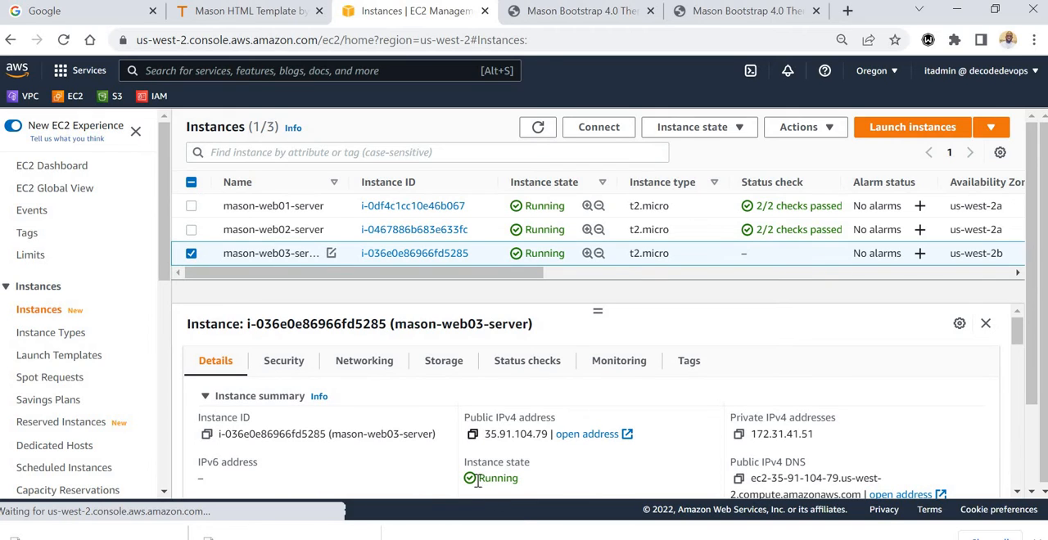
pyautogui.click(473, 434)
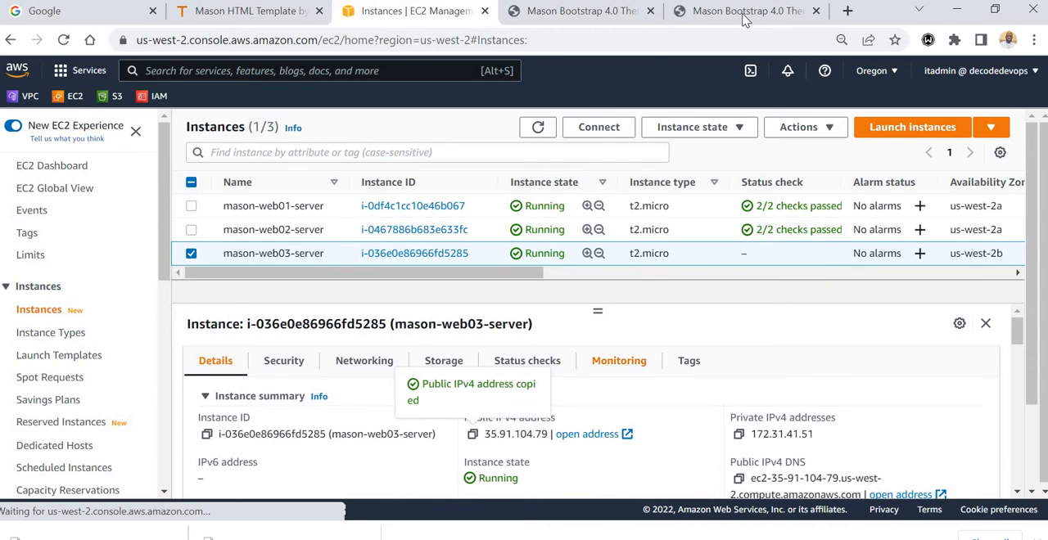
pyautogui.click(848, 11)
pyautogui.rightClick(506, 37)
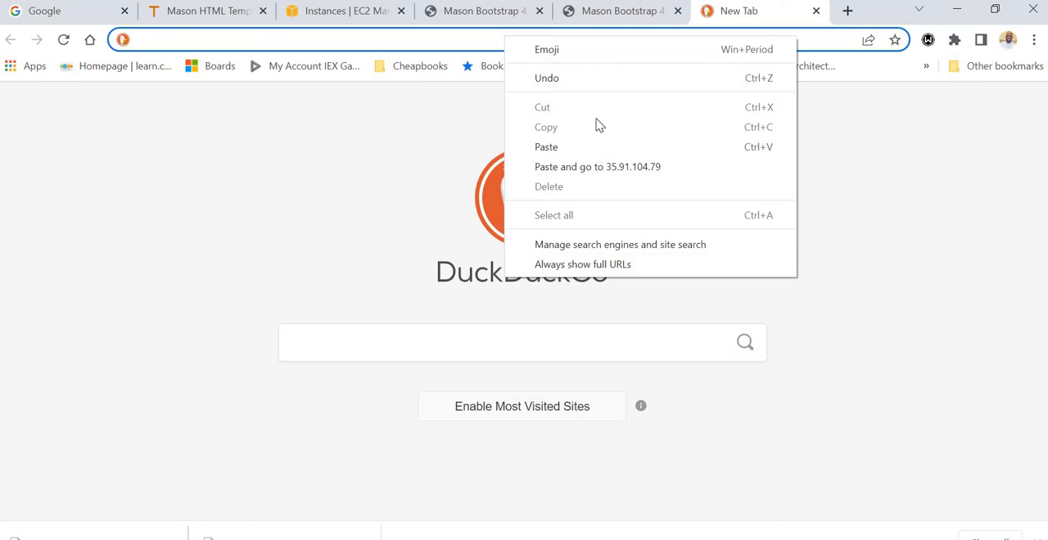
pyautogui.click(591, 174)
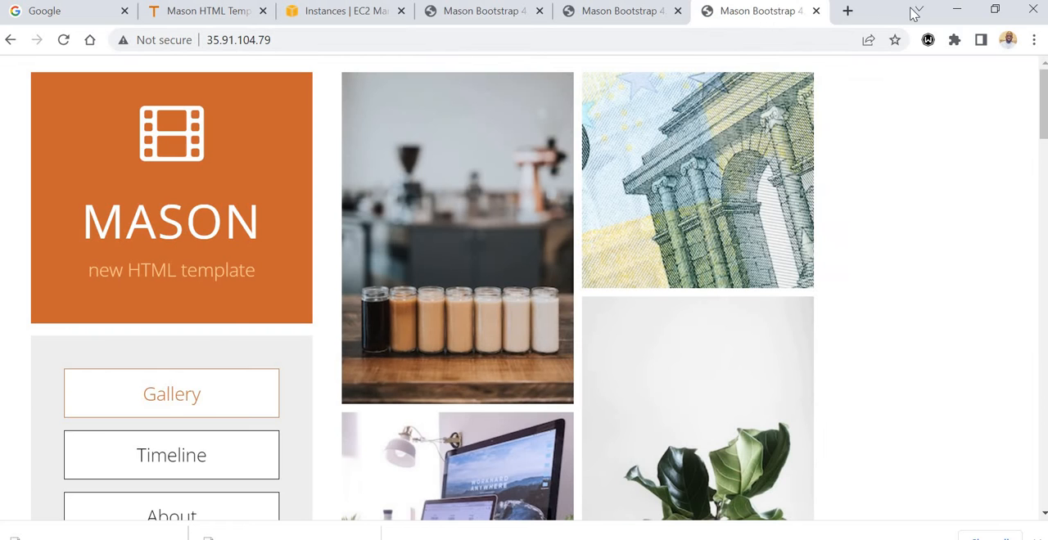
pyautogui.click(816, 11)
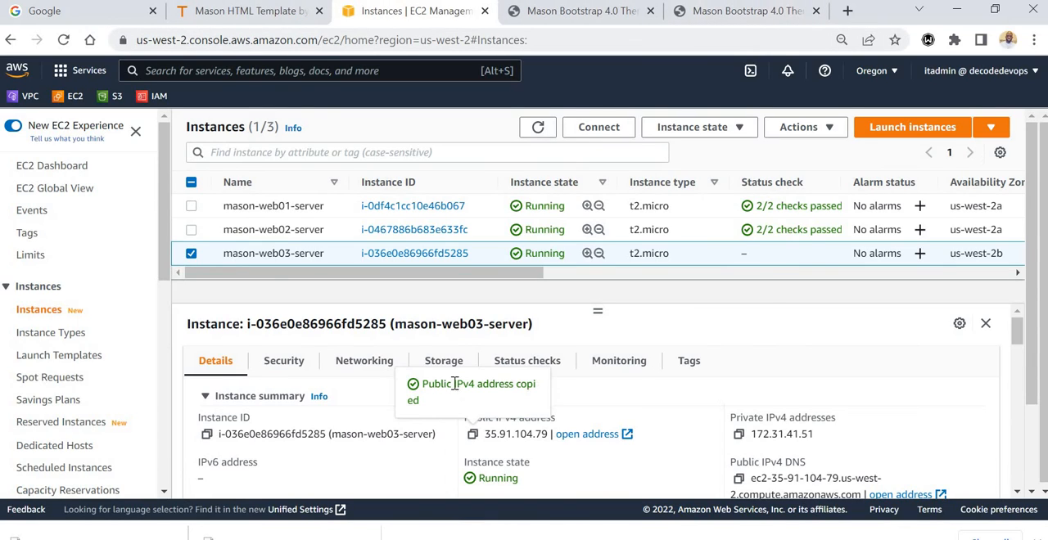
pyautogui.click(192, 254)
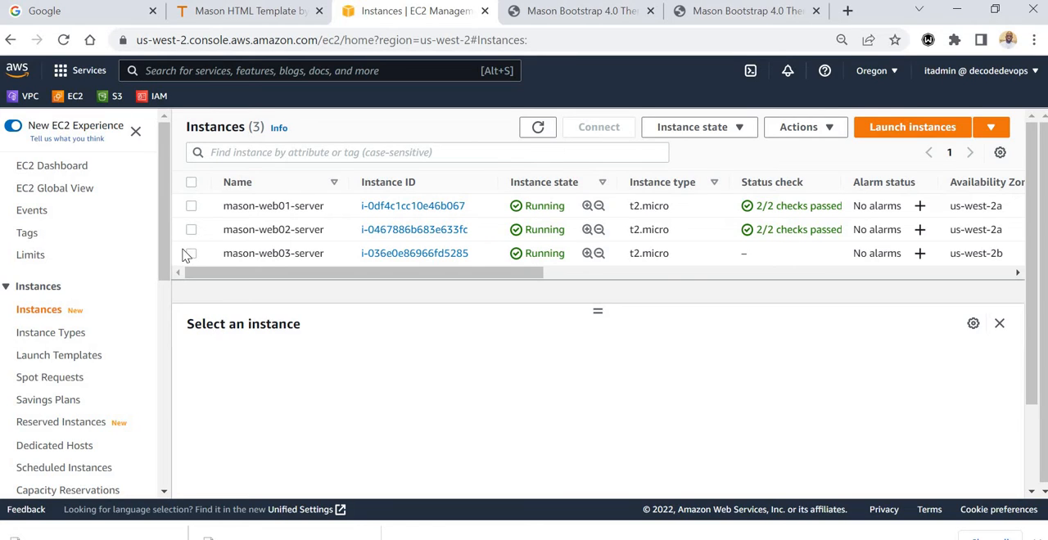
# Go to the load balancing target groups and start creating a new target group.
pyautogui.moveTo(165, 247); pyautogui.dragTo(194, 469)
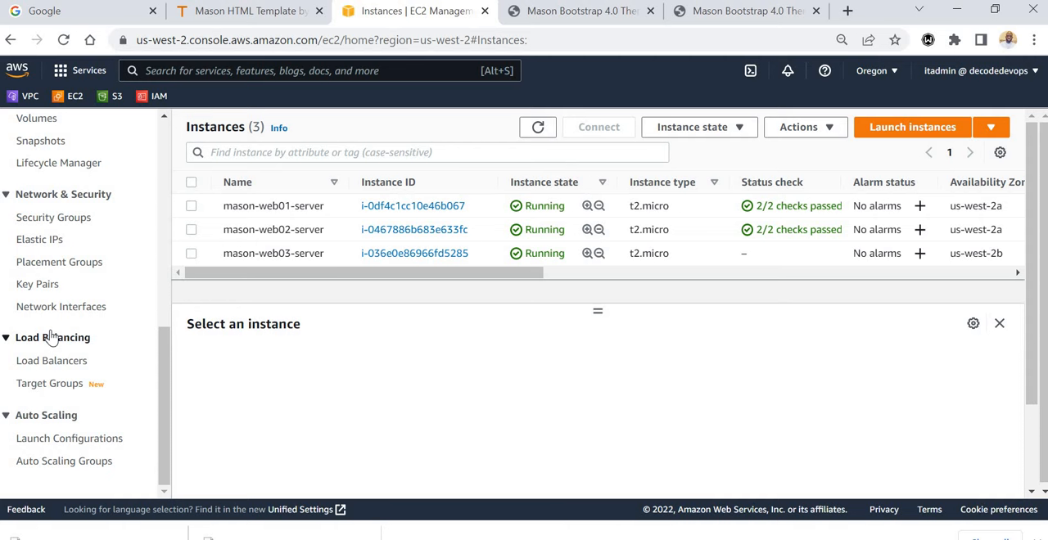
pyautogui.click(52, 390)
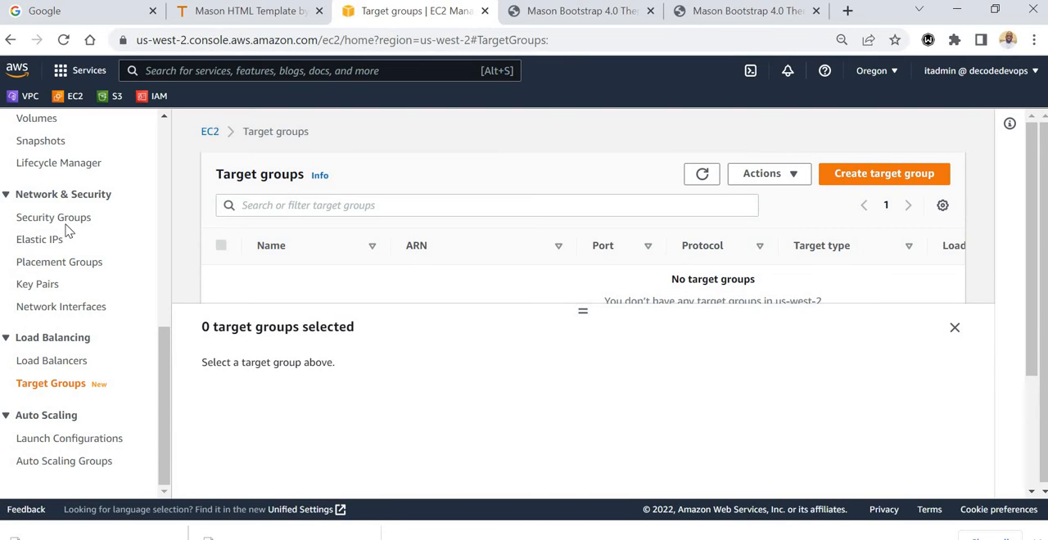
pyautogui.click(955, 328)
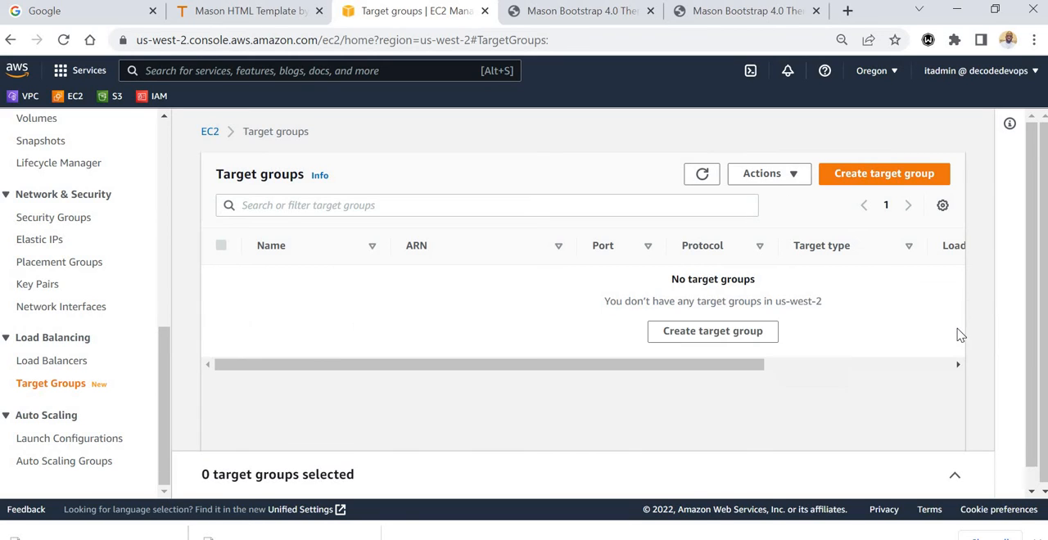
pyautogui.click(890, 177)
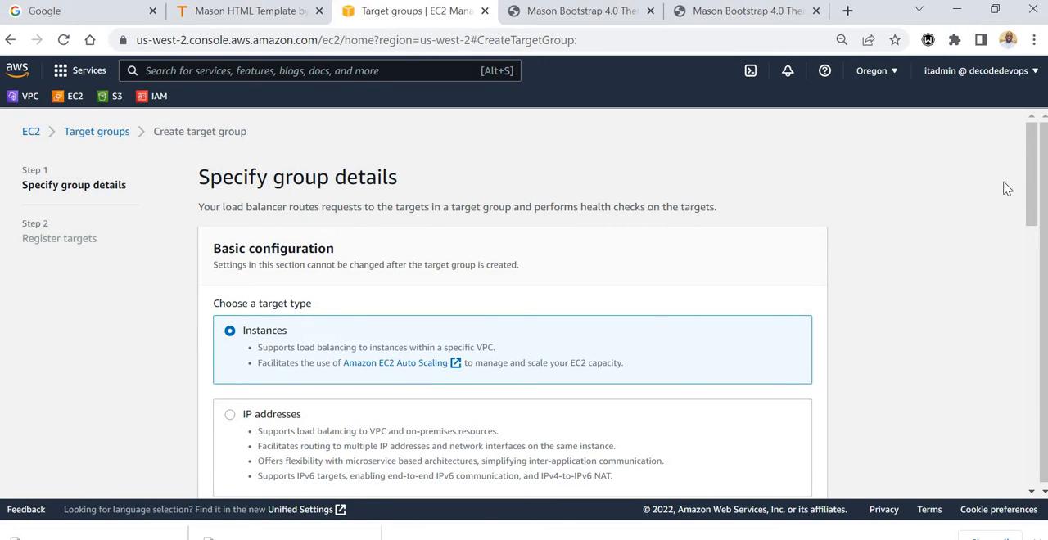
# Name the new target group mason-tg, keeping Instances as the target type.
pyautogui.moveTo(1034, 178); pyautogui.dragTo(1034, 216)
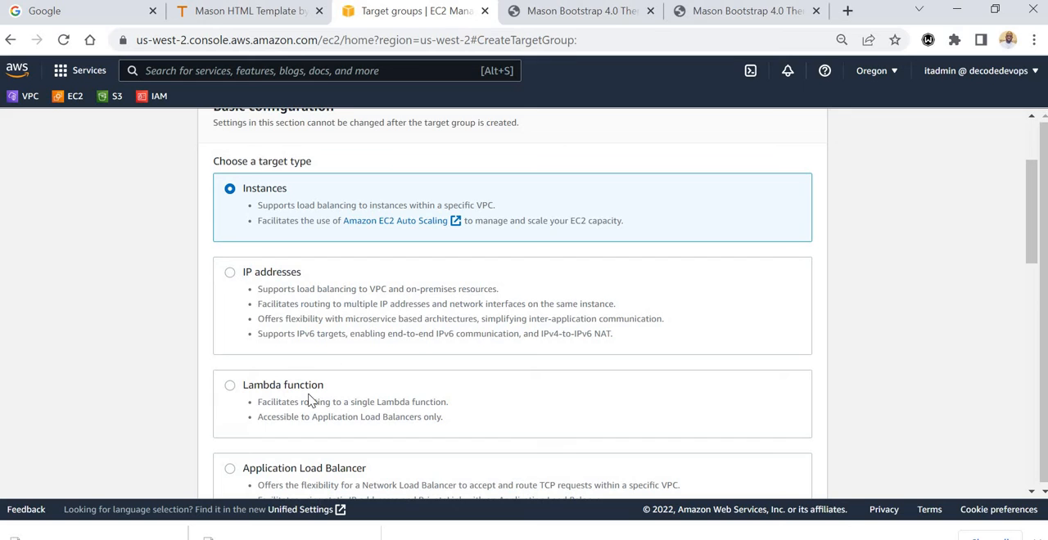
pyautogui.scroll(-3, 604, 289)
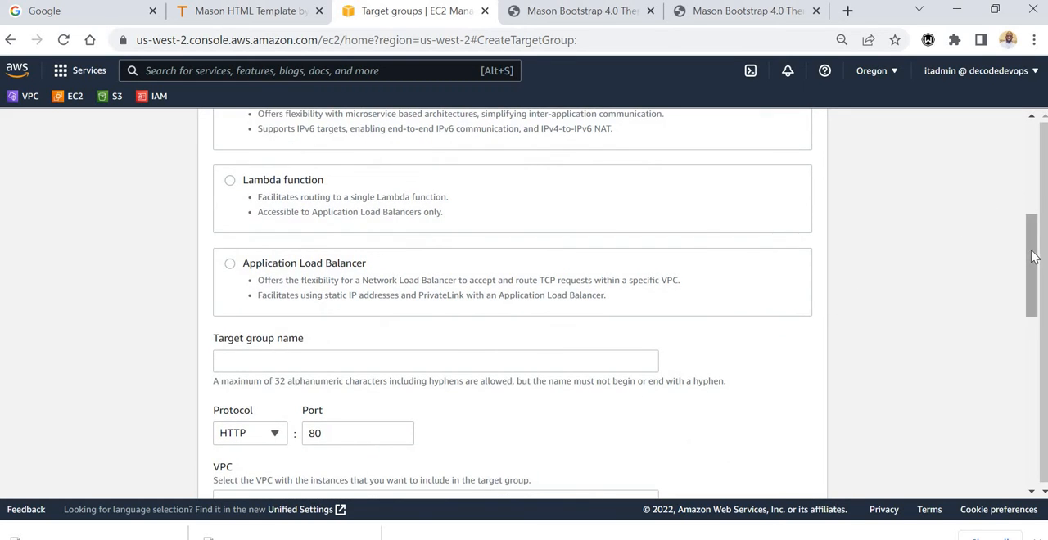
pyautogui.moveTo(1034, 252); pyautogui.dragTo(1039, 277)
pyautogui.click(372, 304)
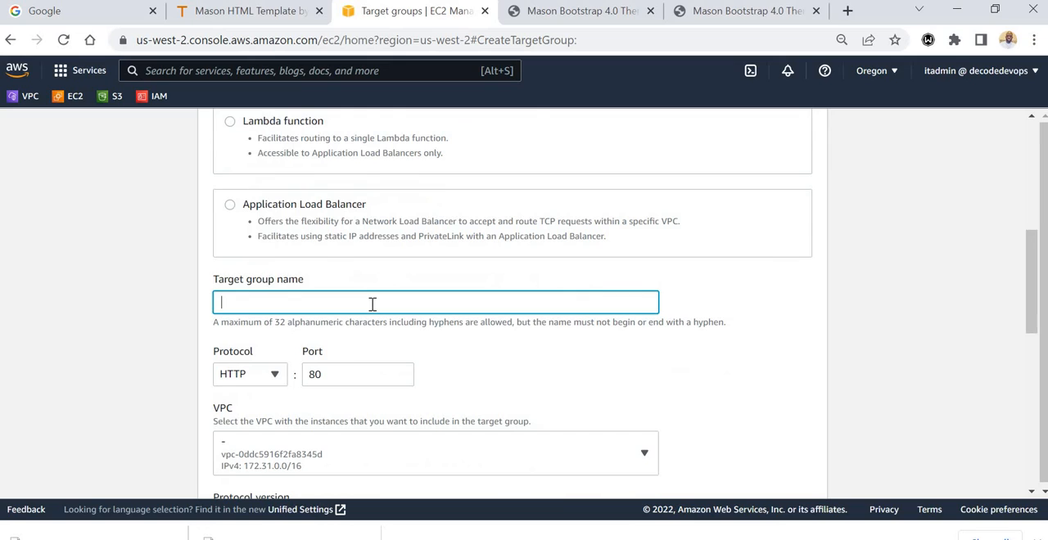
pyautogui.write('mason-tg')
# Check the protocol, port and available VPC choices for the target group.
pyautogui.moveTo(1037, 264); pyautogui.dragTo(1032, 295)
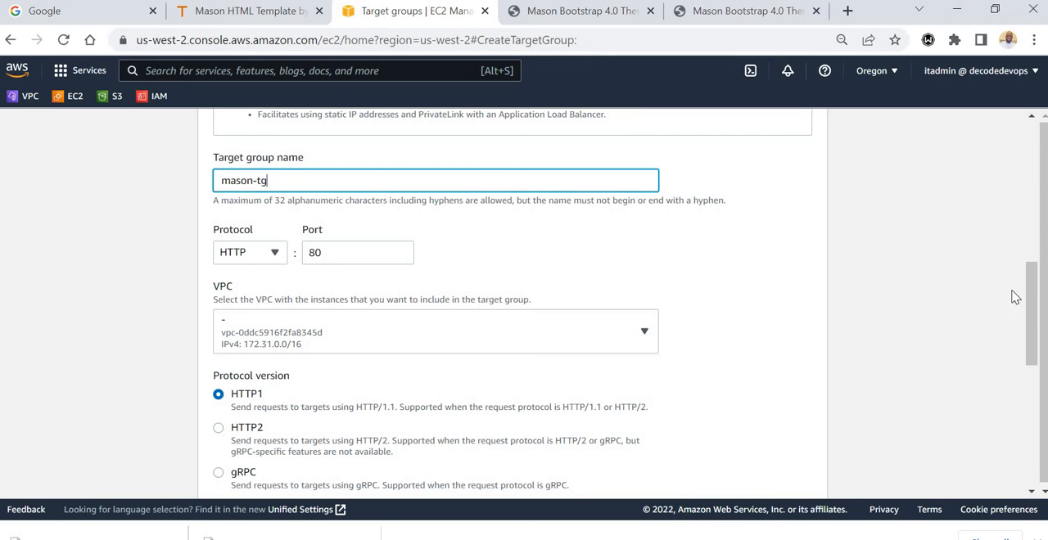
pyautogui.moveTo(1032, 289); pyautogui.dragTo(1033, 308)
pyautogui.scroll(-1, 950, 325)
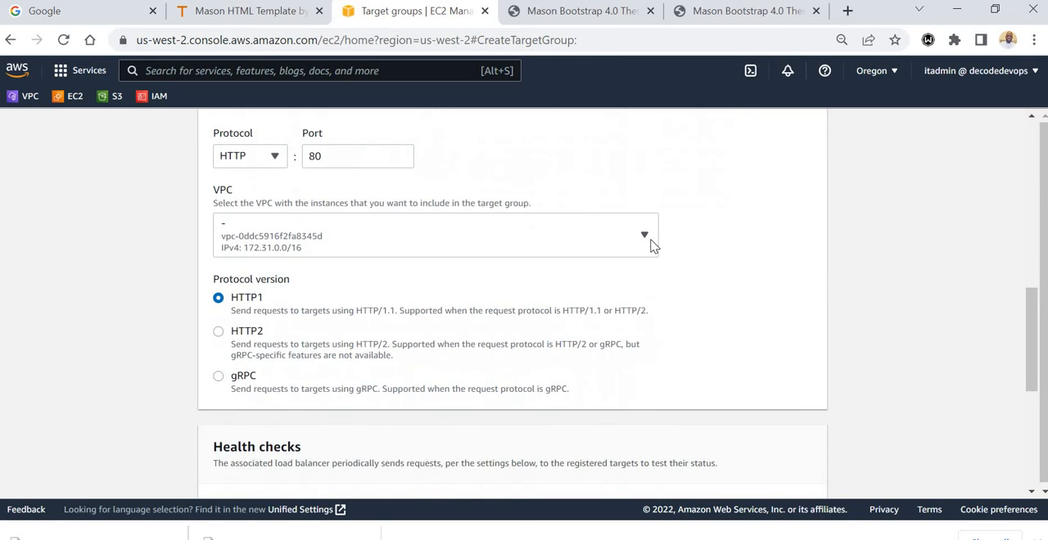
pyautogui.click(651, 243)
pyautogui.click(651, 243)
# Expand the advanced health check settings and set the healthy threshold to 2.
pyautogui.moveTo(1028, 325); pyautogui.dragTo(1036, 392)
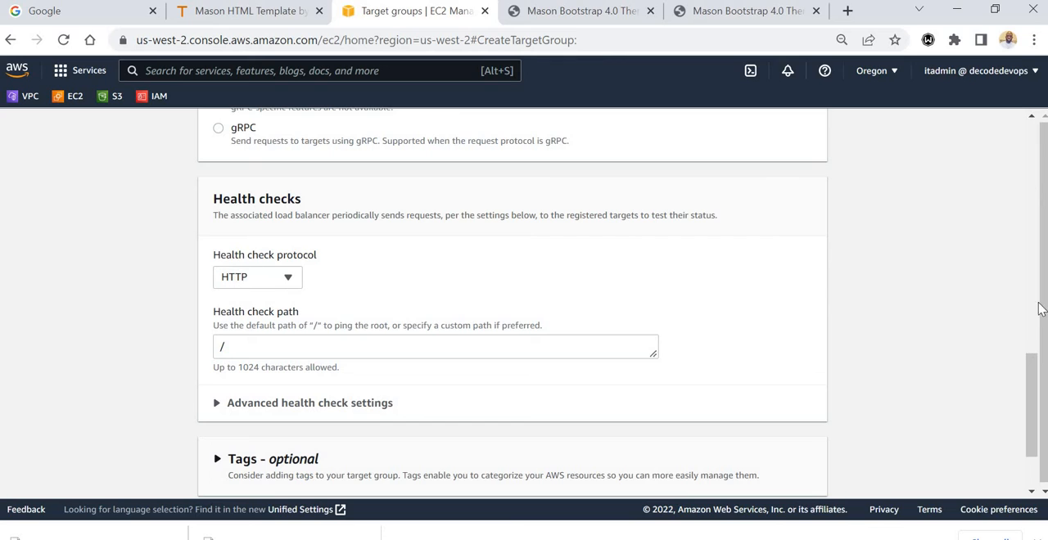
pyautogui.moveTo(1038, 395); pyautogui.dragTo(1038, 412)
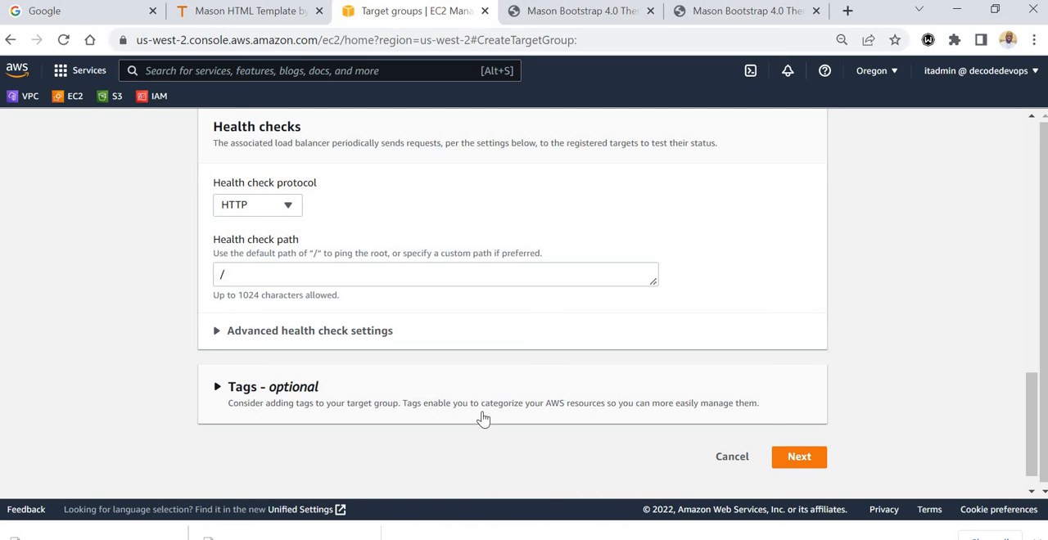
pyautogui.click(217, 332)
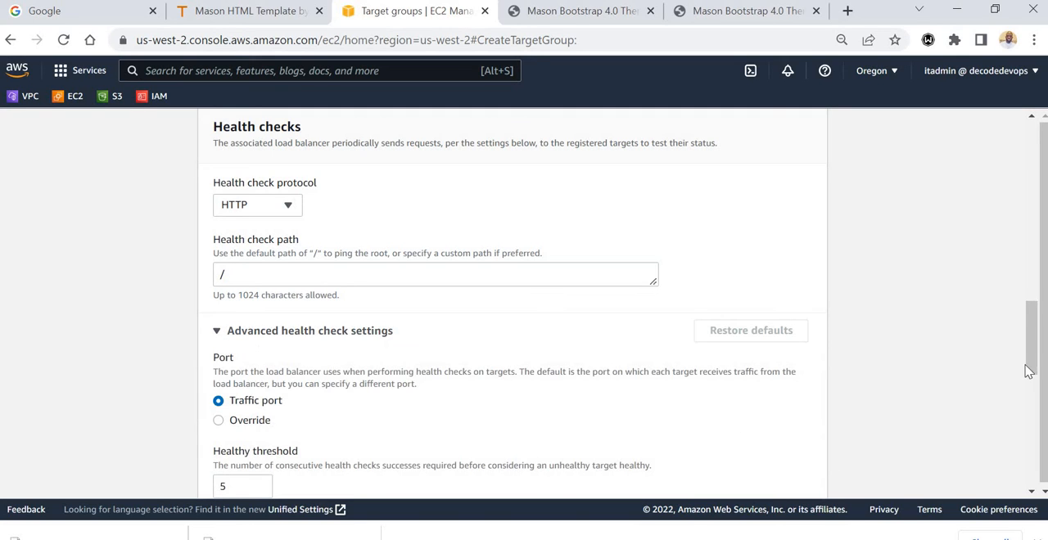
pyautogui.moveTo(1033, 347); pyautogui.dragTo(1038, 395)
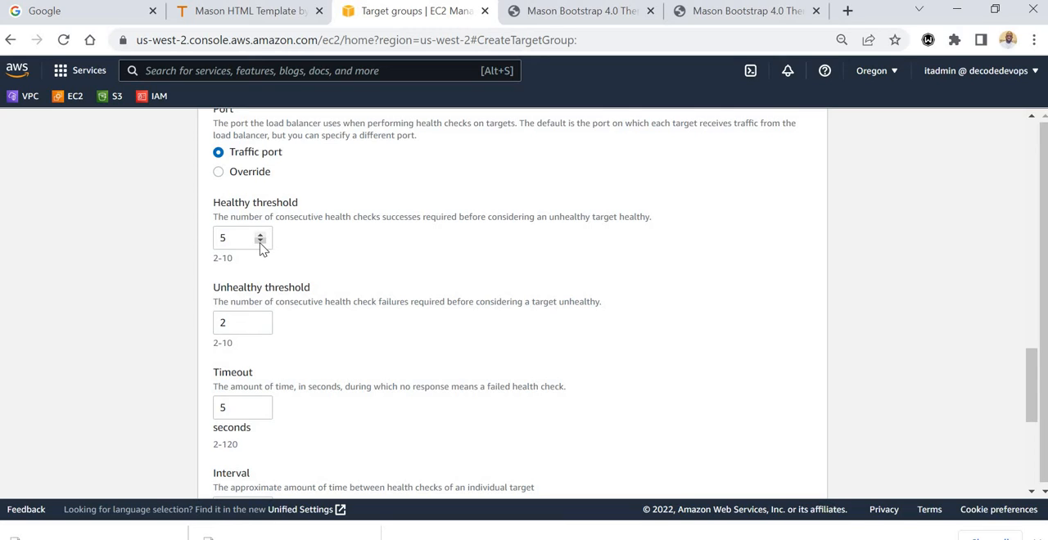
pyautogui.click(262, 241)
pyautogui.click(261, 242)
pyautogui.click(261, 242)
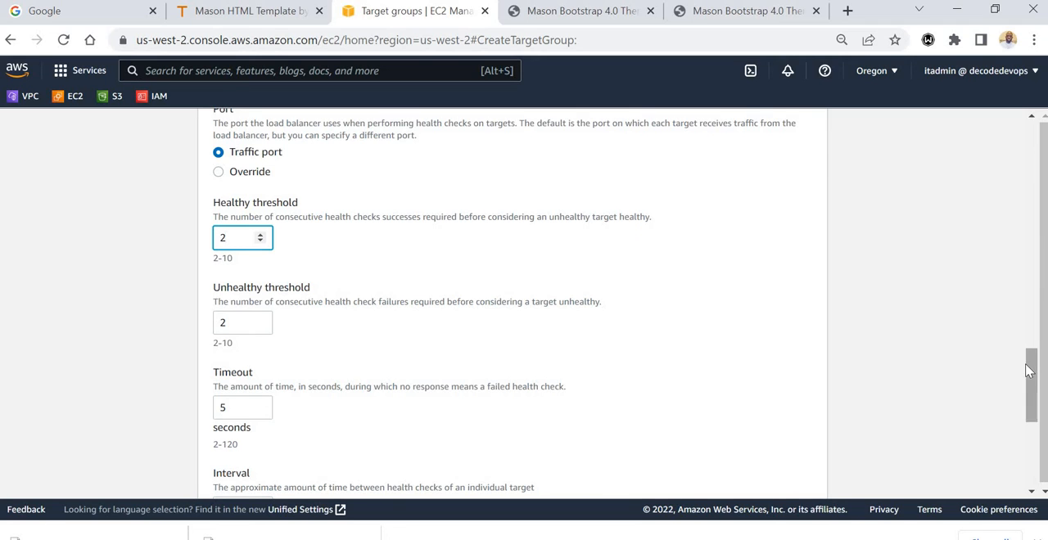
# Review the remaining health check settings and continue to registering targets.
pyautogui.moveTo(1036, 366); pyautogui.dragTo(1031, 392)
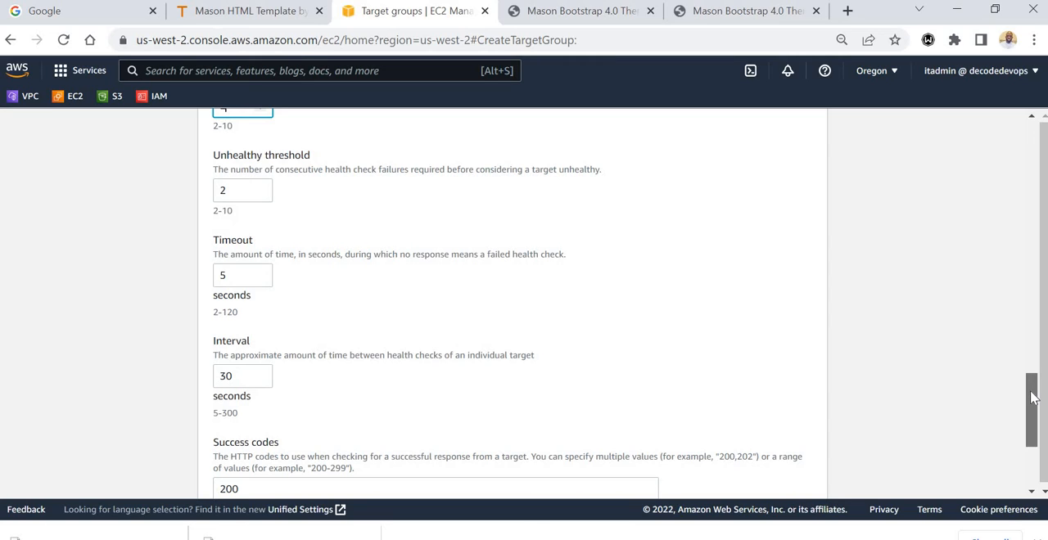
pyautogui.moveTo(1034, 397); pyautogui.dragTo(1030, 401)
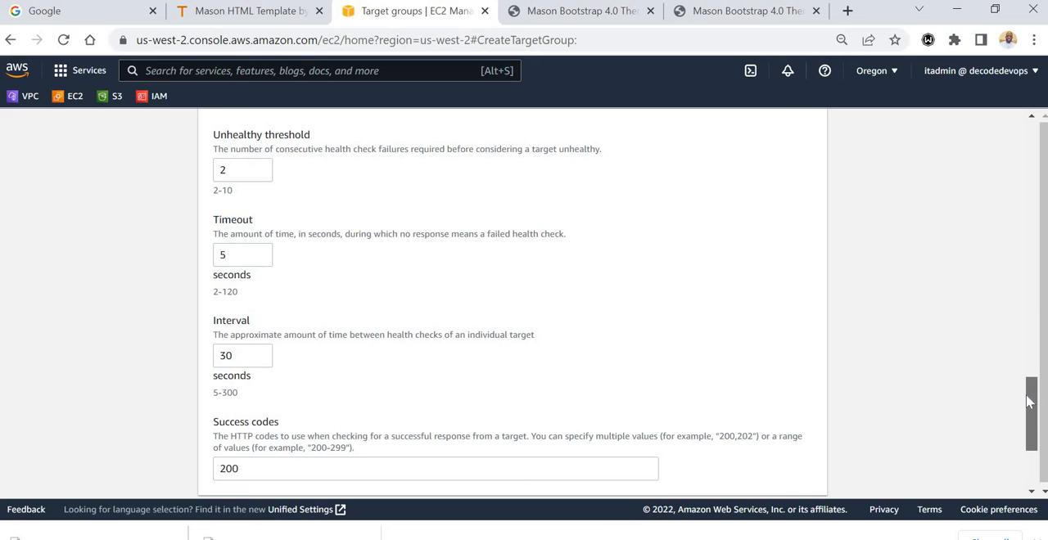
pyautogui.moveTo(1031, 402)
pyautogui.mouseDown()
pyautogui.moveTo(1026, 449)
pyautogui.moveTo(980, 237)
pyautogui.moveTo(977, 154)
pyautogui.moveTo(947, 383)
pyautogui.mouseUp()
pyautogui.scroll(-7, 946, 426)
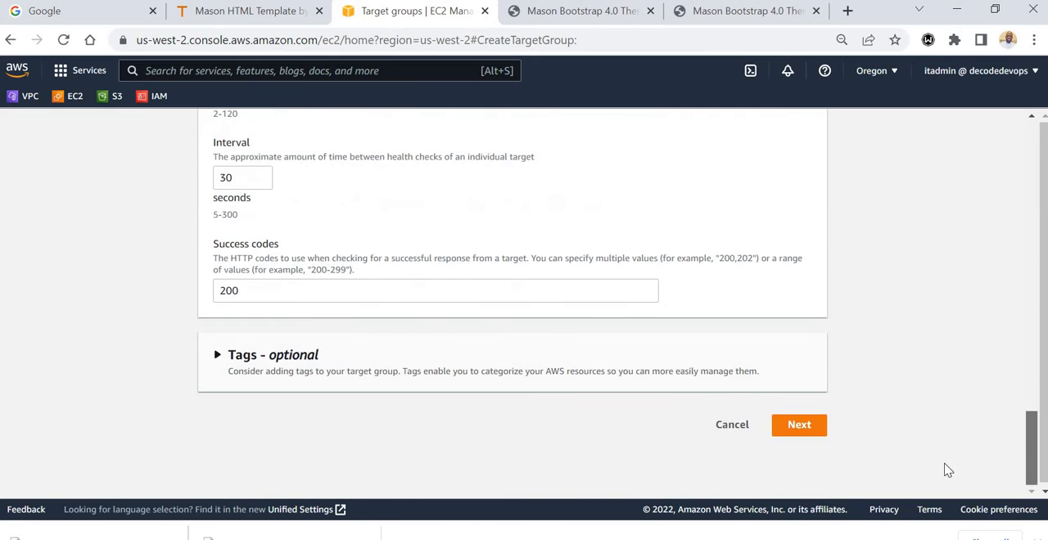
pyautogui.click(801, 426)
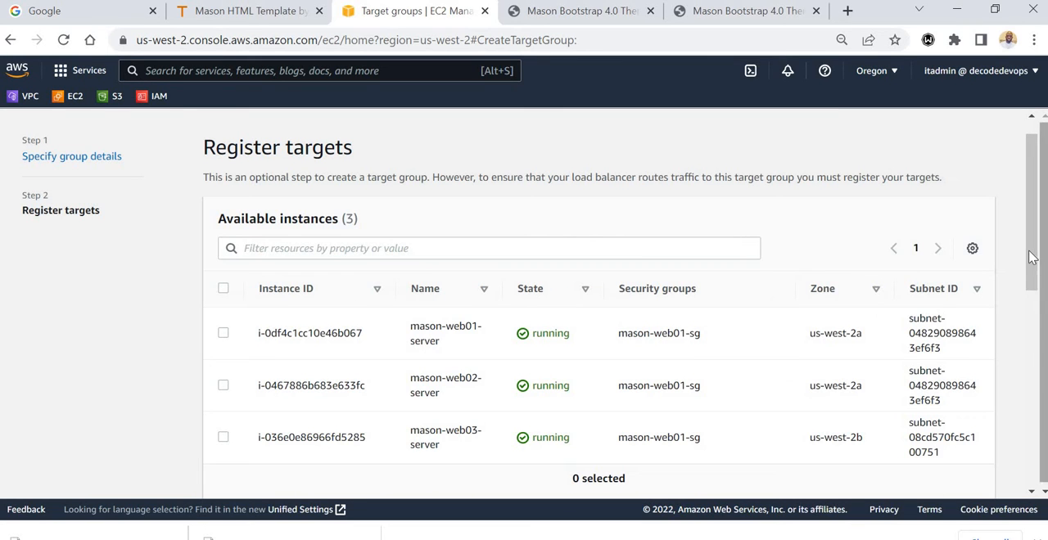
# Include all three Mason server instances as pending targets on port 80 and create the target group.
pyautogui.moveTo(1031, 254); pyautogui.dragTo(1033, 290)
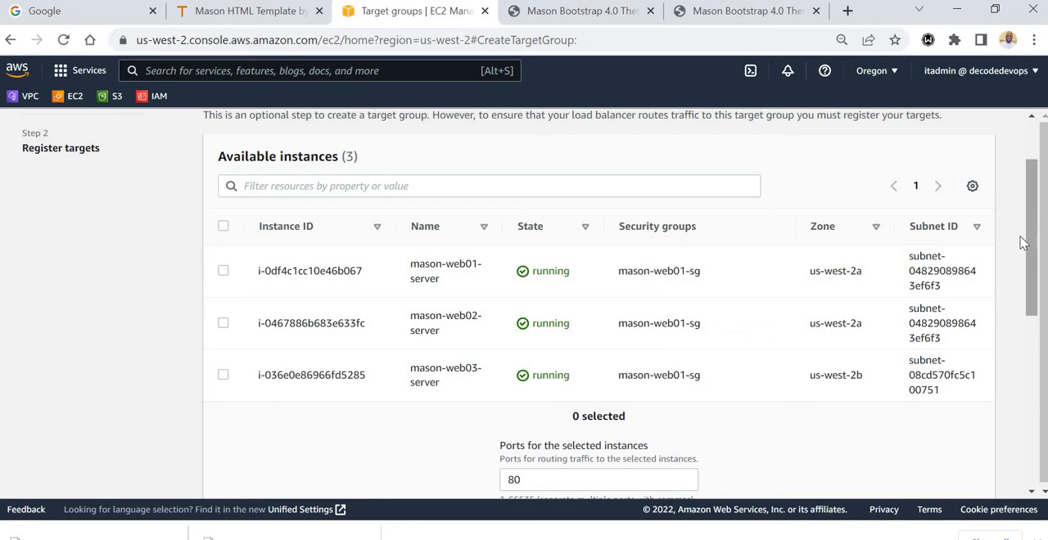
pyautogui.click(224, 227)
pyautogui.moveTo(1031, 275); pyautogui.dragTo(658, 388)
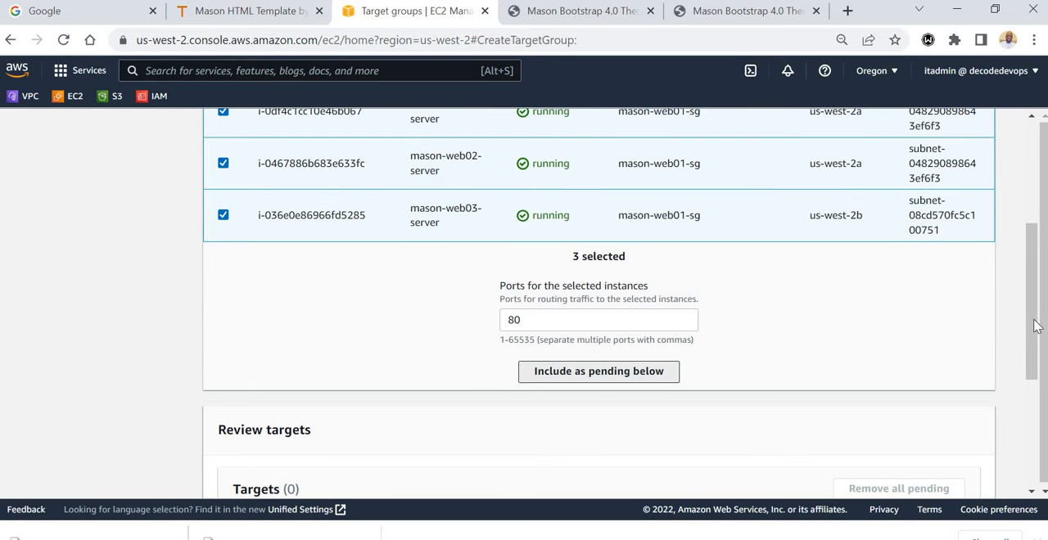
pyautogui.moveTo(1036, 323); pyautogui.dragTo(994, 434)
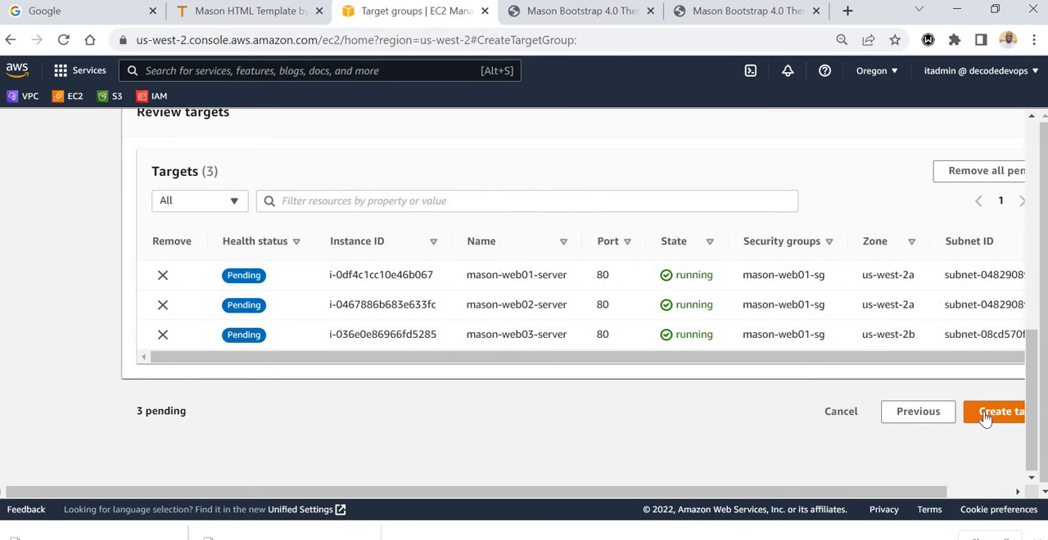
pyautogui.click(986, 418)
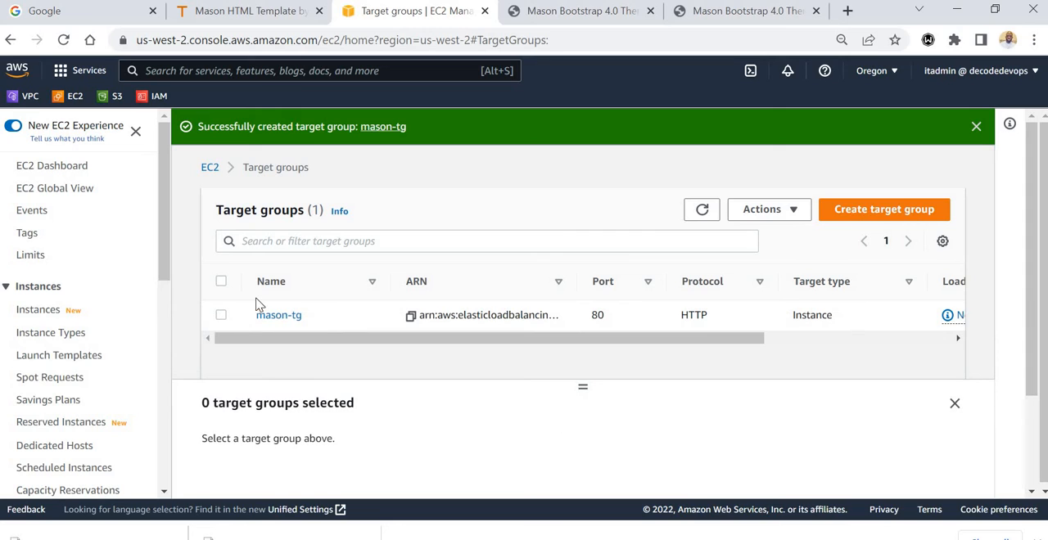
# Select the mason-tg target group and examine its details and target health summary in an enlarged details view.
pyautogui.click(222, 316)
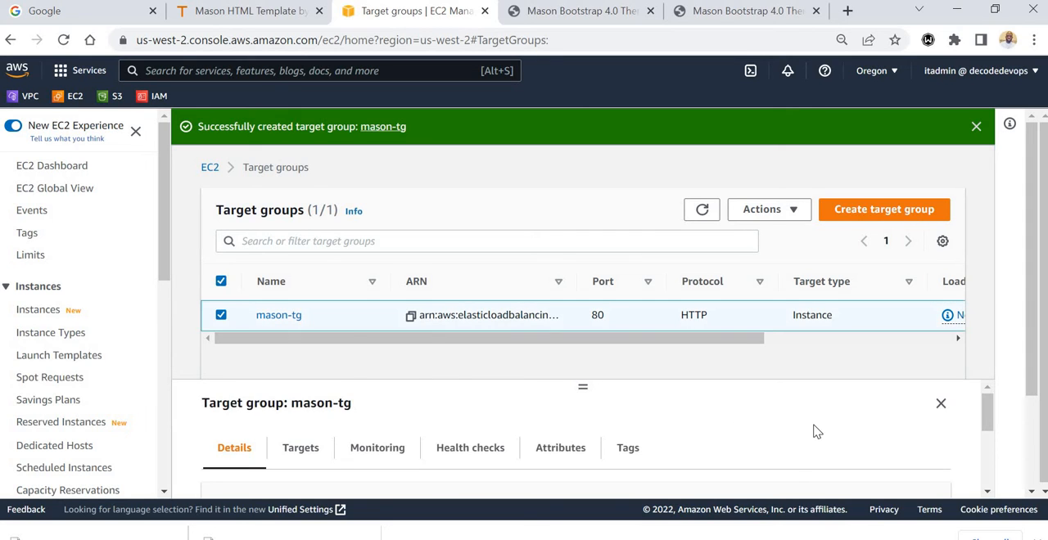
pyautogui.moveTo(987, 409)
pyautogui.mouseDown()
pyautogui.moveTo(987, 417)
pyautogui.moveTo(987, 400)
pyautogui.mouseUp()
pyautogui.moveTo(582, 387); pyautogui.dragTo(580, 274)
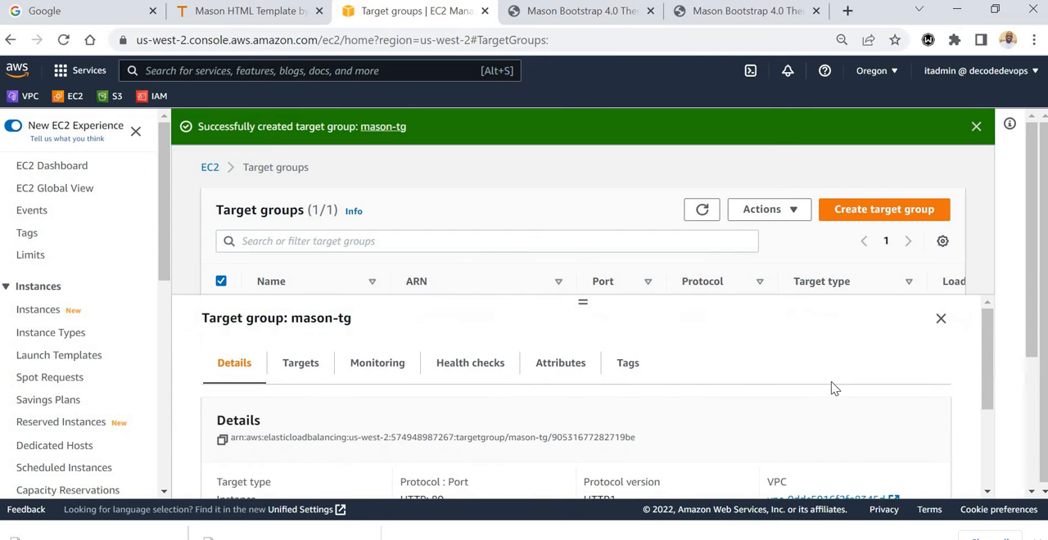
pyautogui.moveTo(988, 375); pyautogui.dragTo(996, 407)
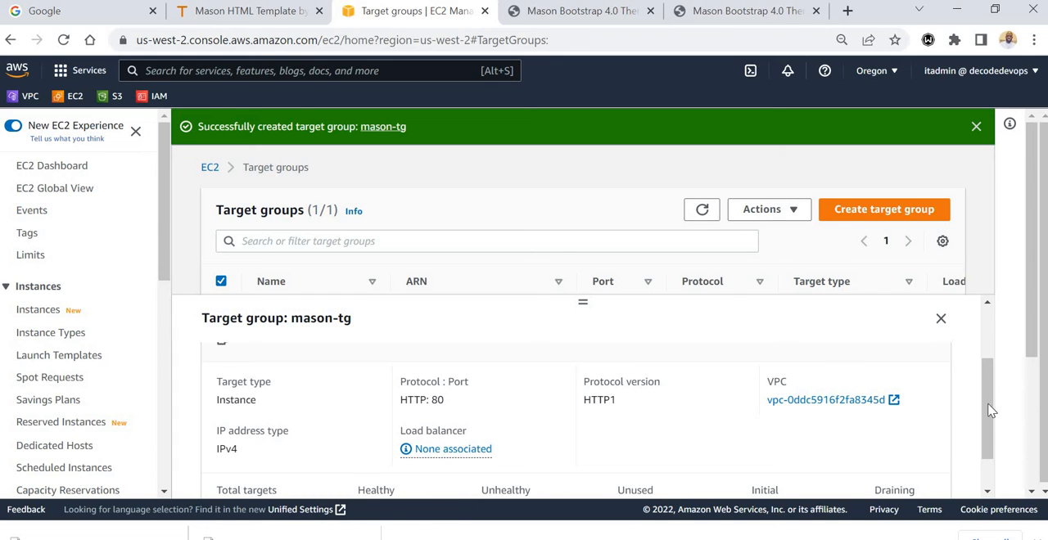
pyautogui.moveTo(991, 411); pyautogui.dragTo(991, 439)
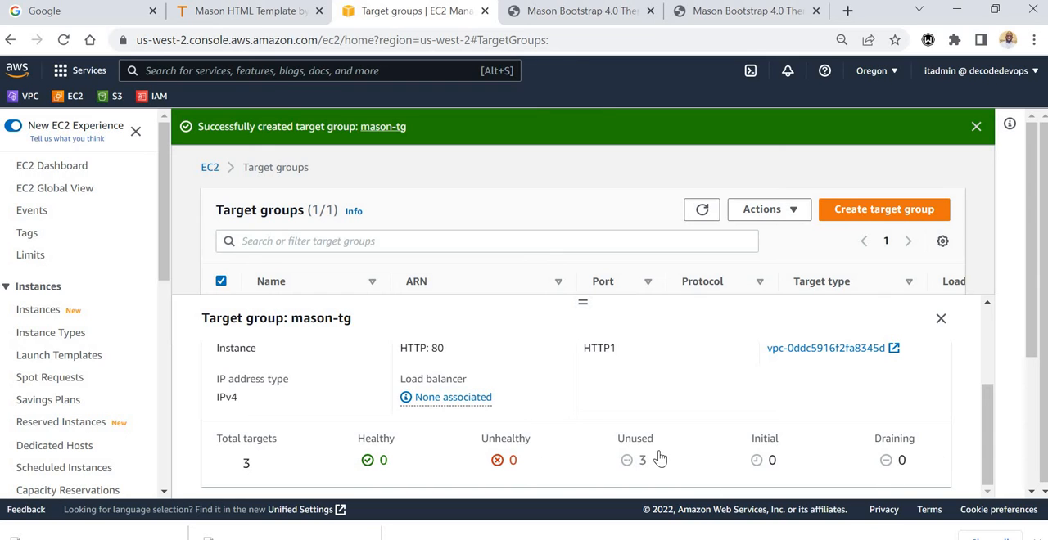
pyautogui.moveTo(986, 452); pyautogui.dragTo(1001, 344)
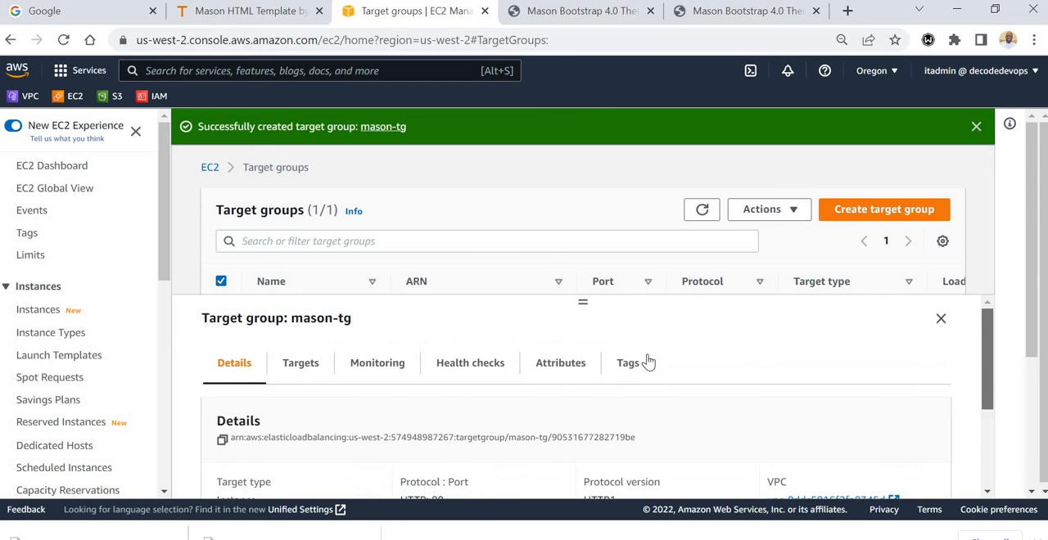
# Review the health check settings of the mason-tg target group.
pyautogui.click(491, 365)
pyautogui.moveTo(987, 384); pyautogui.dragTo(982, 424)
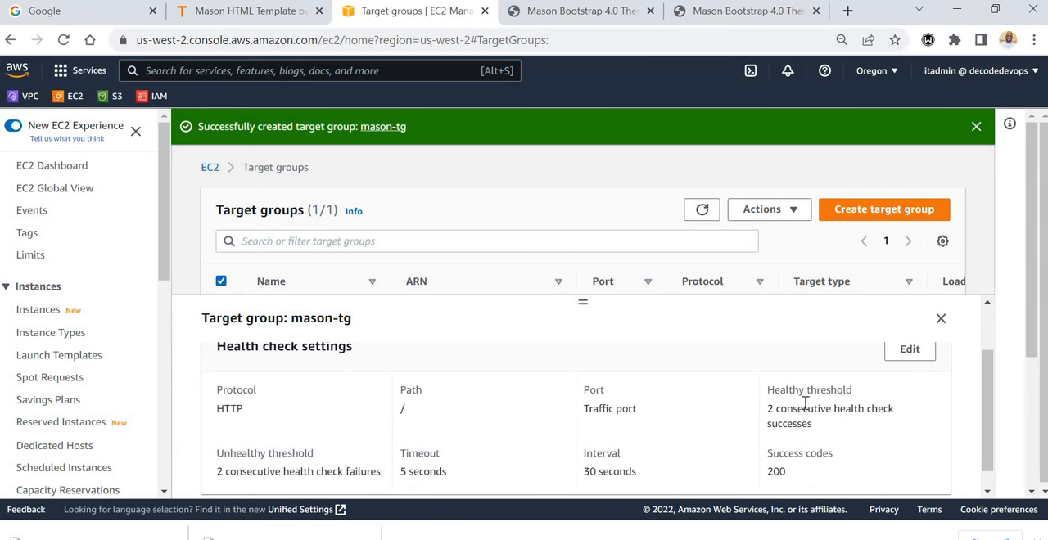
pyautogui.moveTo(989, 428)
pyautogui.mouseDown()
pyautogui.moveTo(989, 453)
pyautogui.moveTo(987, 377)
pyautogui.mouseUp()
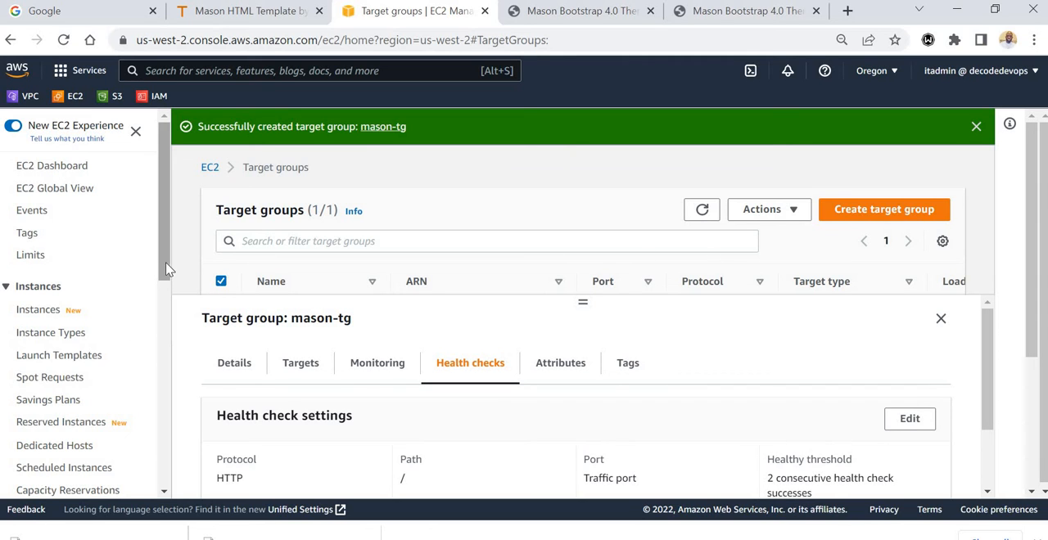
# Go to the load balancers page and start creating a new load balancer.
pyautogui.moveTo(166, 270); pyautogui.dragTo(157, 418)
pyautogui.scroll(-3, 157, 419)
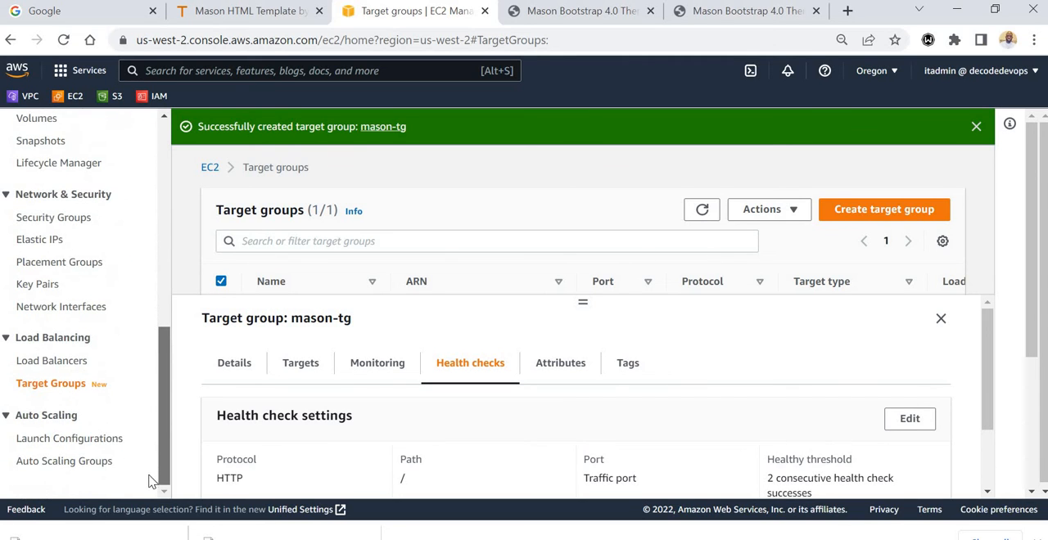
pyautogui.click(57, 362)
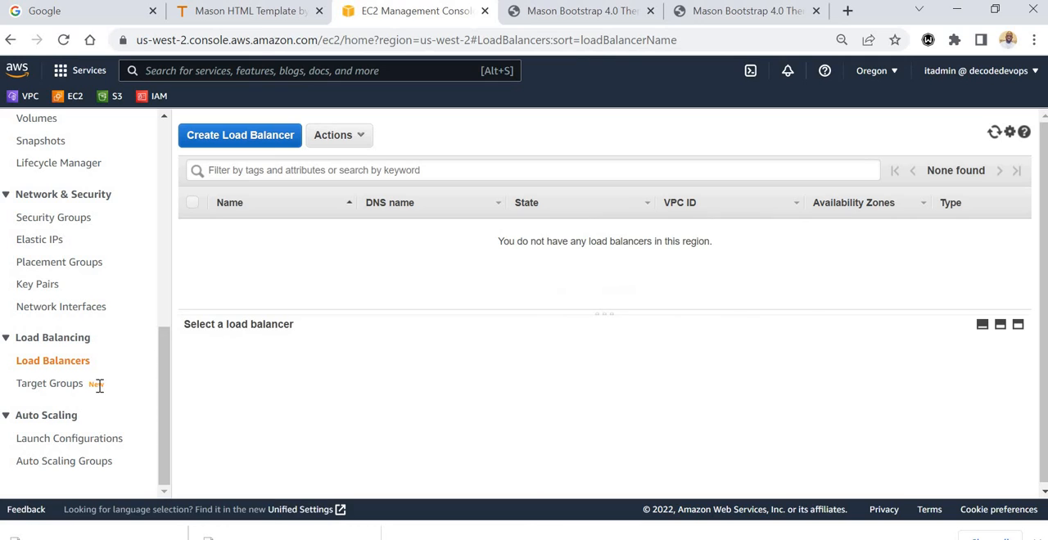
pyautogui.click(238, 138)
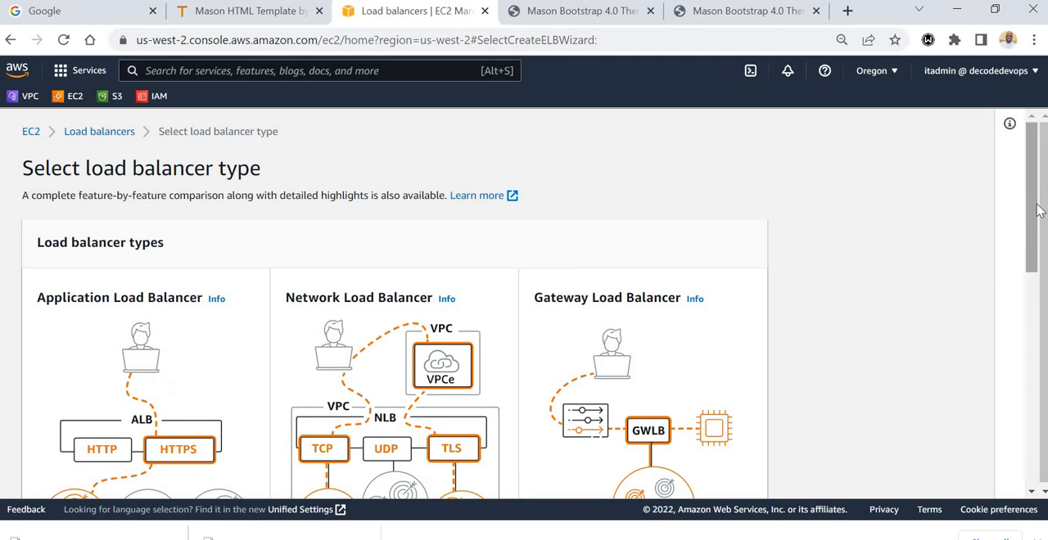
# Compare the load balancer types and choose to create an Application Load Balancer.
pyautogui.moveTo(1032, 209); pyautogui.dragTo(1028, 268)
pyautogui.scroll(-1, 1024, 274)
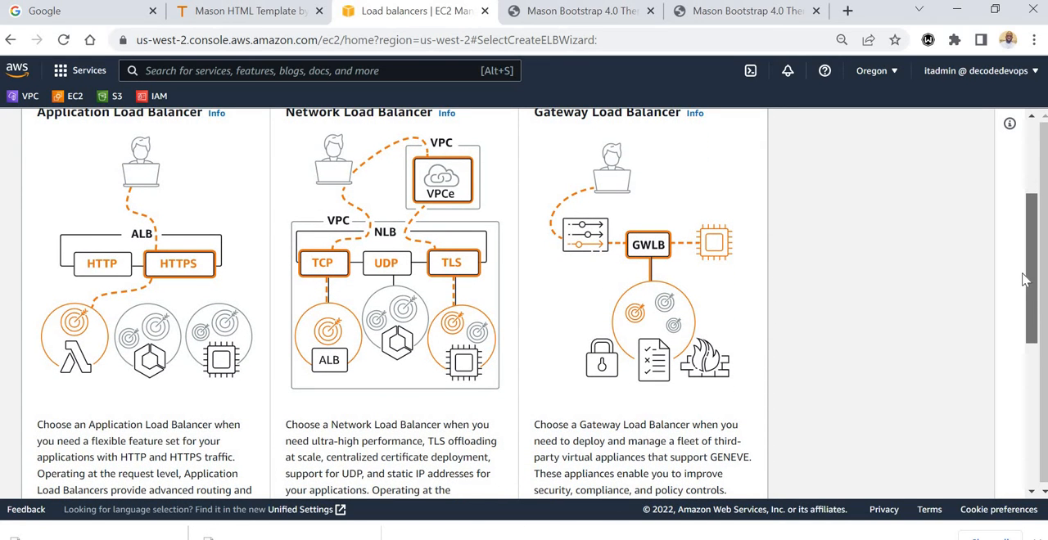
pyautogui.moveTo(1025, 280); pyautogui.dragTo(1024, 314)
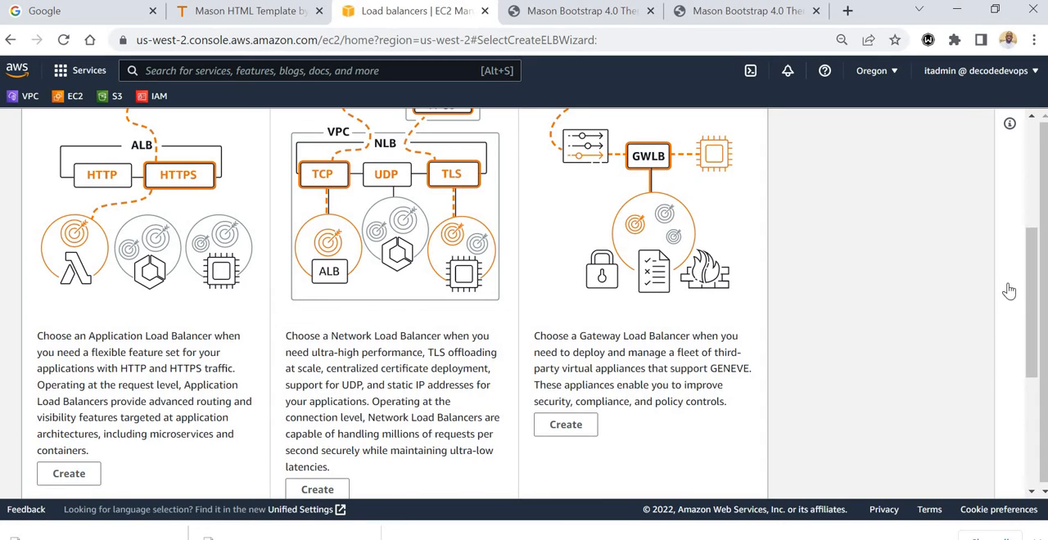
pyautogui.moveTo(1036, 297)
pyautogui.mouseDown()
pyautogui.moveTo(1033, 260)
pyautogui.moveTo(1038, 319)
pyautogui.moveTo(1037, 262)
pyautogui.moveTo(1035, 296)
pyautogui.mouseUp()
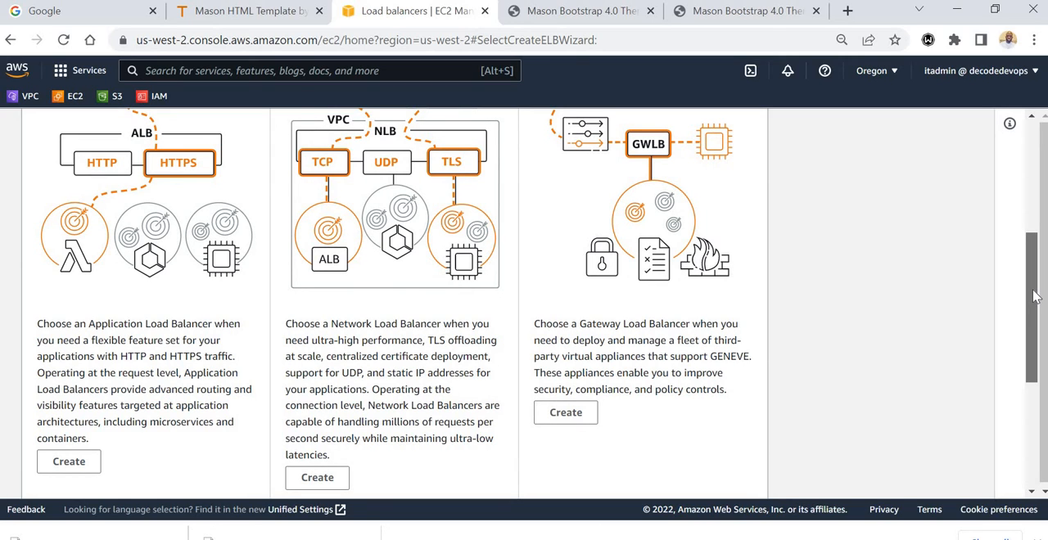
pyautogui.moveTo(1035, 297); pyautogui.dragTo(1034, 337)
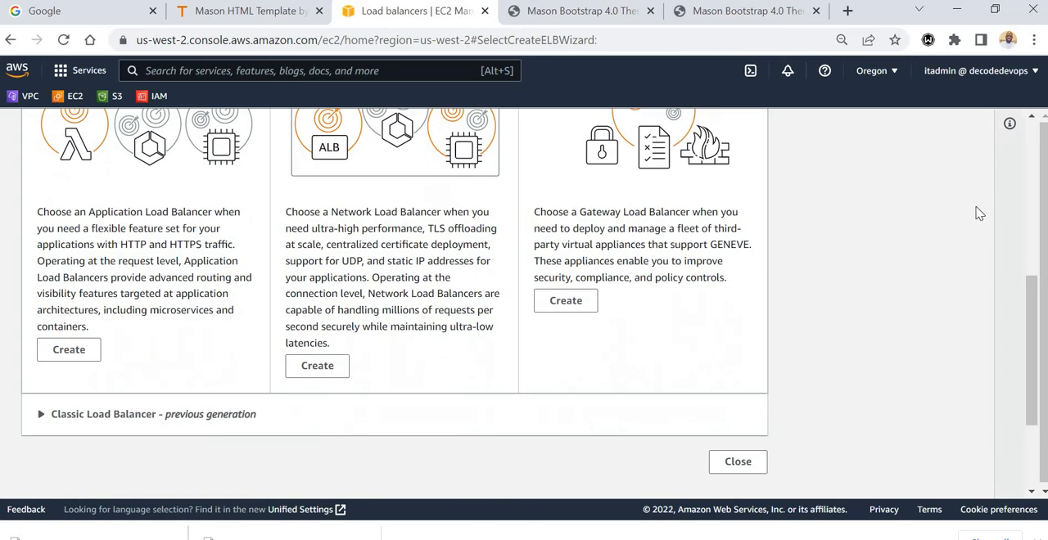
pyautogui.click(71, 354)
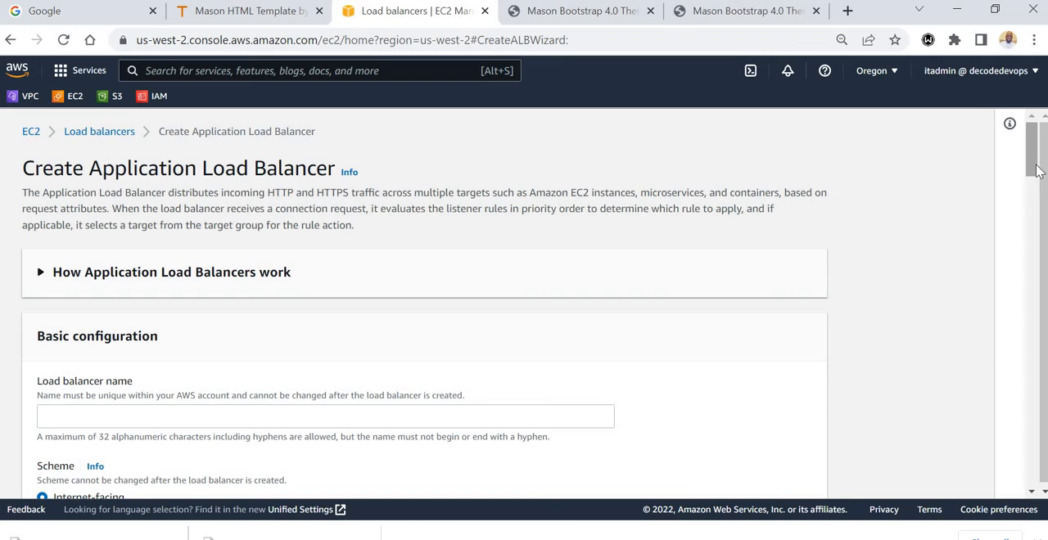
# Name the Application Load Balancer mason-elb.
pyautogui.scroll(-2, 1032, 194)
pyautogui.click(108, 238)
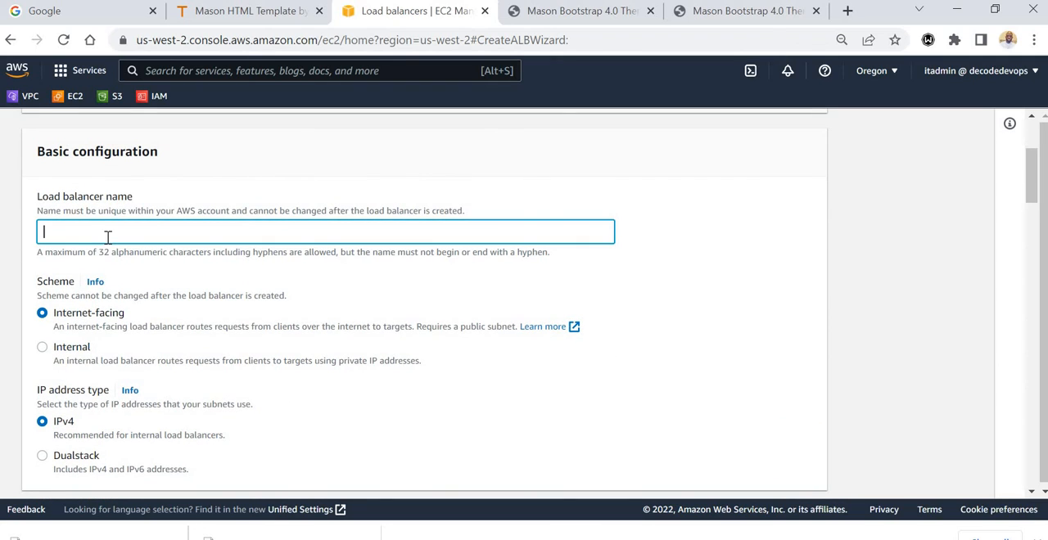
pyautogui.write('mason-elb')
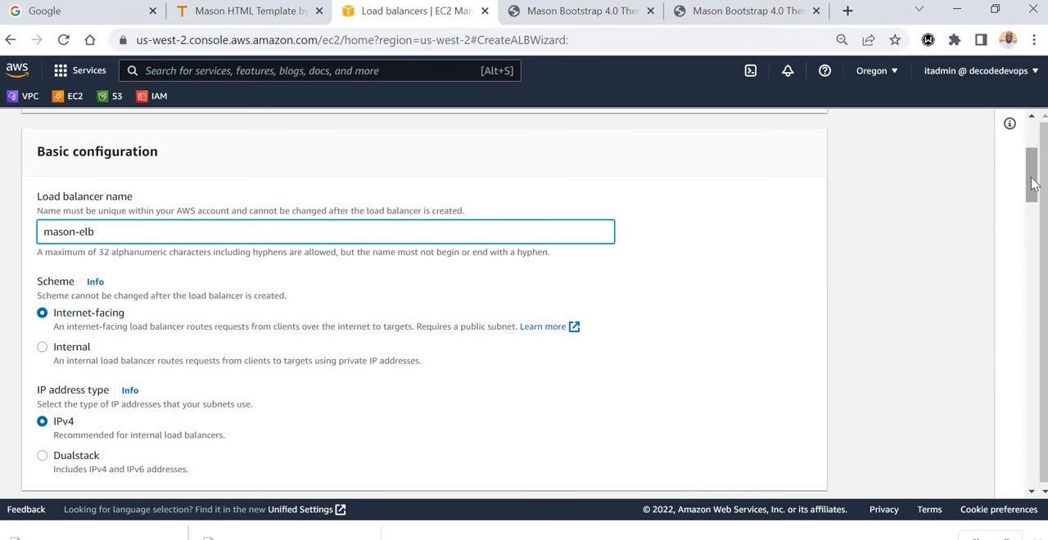
# Map the load balancer to all four Availability Zones, us-west-2a, us-west-2b, us-west-2c and us-west-2d.
pyautogui.moveTo(1034, 185); pyautogui.dragTo(1036, 249)
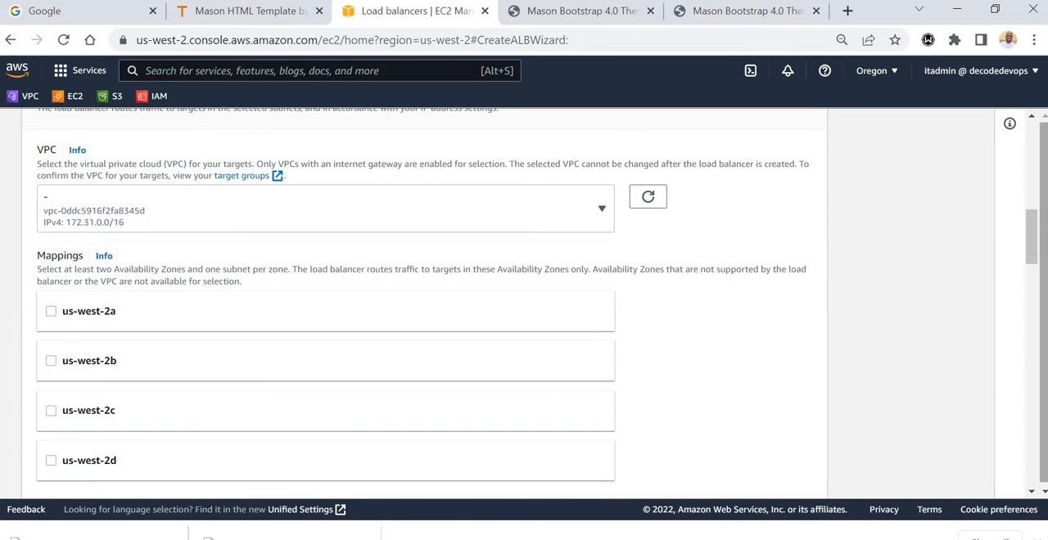
pyautogui.scroll(-1, 1036, 254)
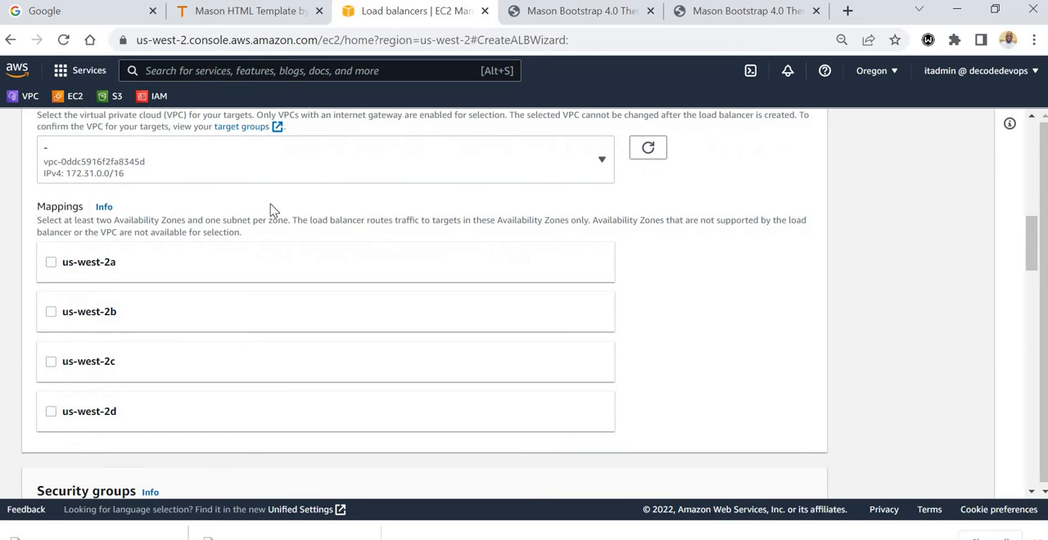
pyautogui.moveTo(1032, 248); pyautogui.dragTo(962, 250)
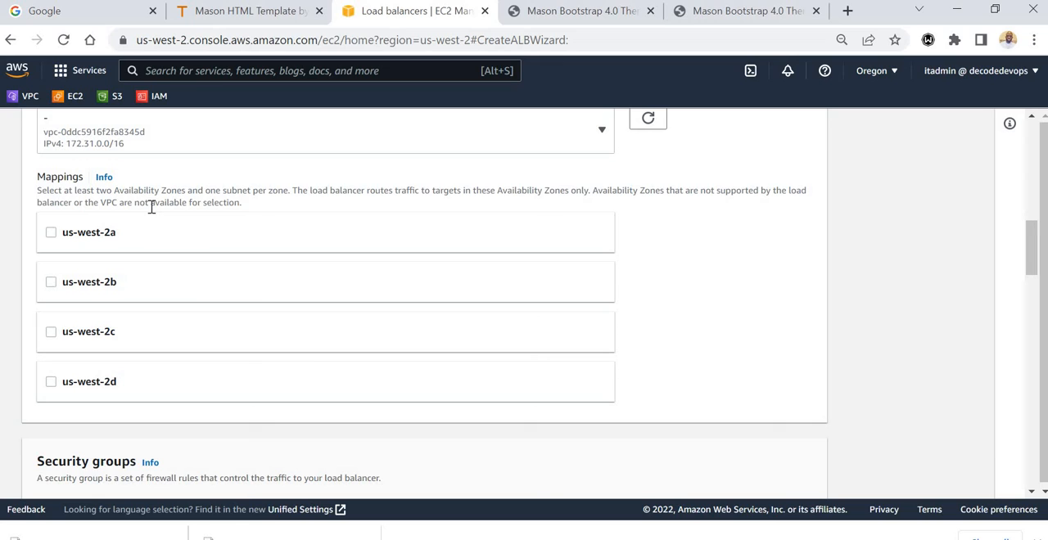
pyautogui.click(51, 233)
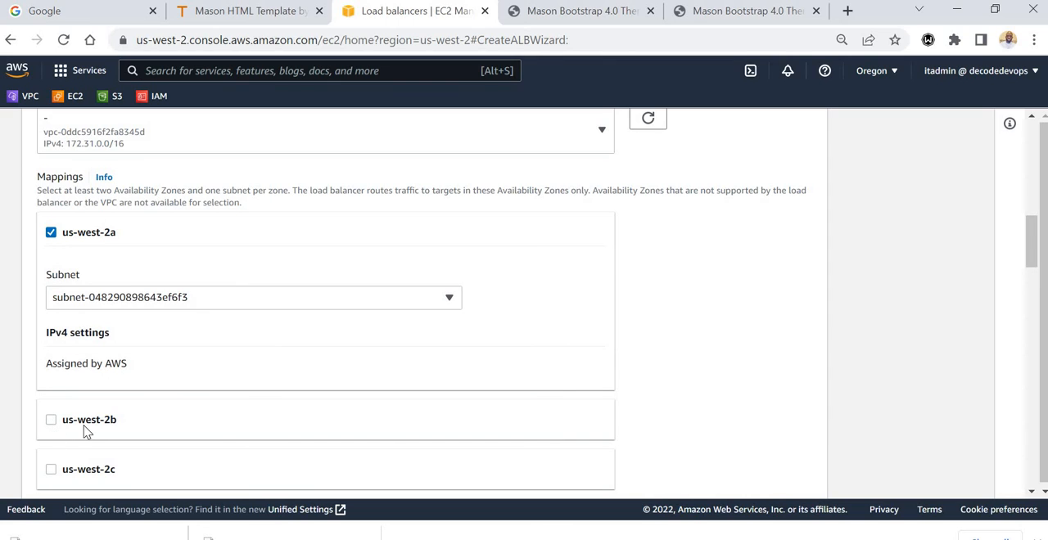
pyautogui.click(52, 420)
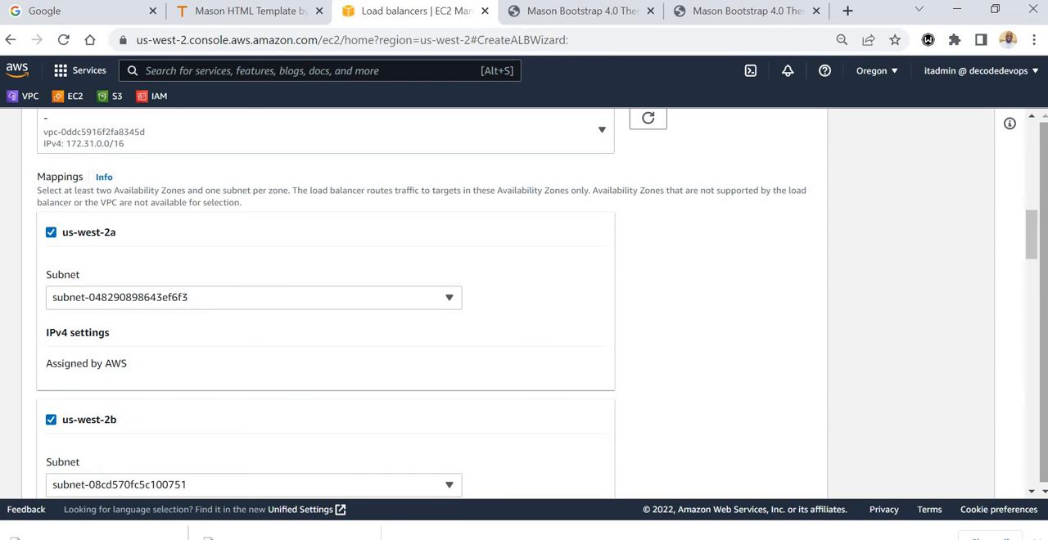
pyautogui.moveTo(1031, 270); pyautogui.dragTo(1031, 279)
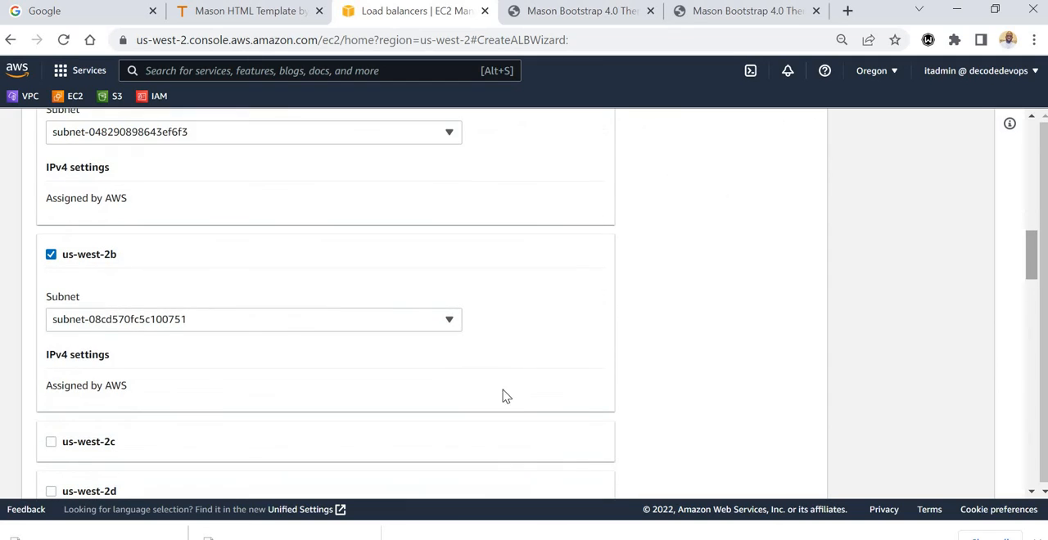
pyautogui.click(53, 443)
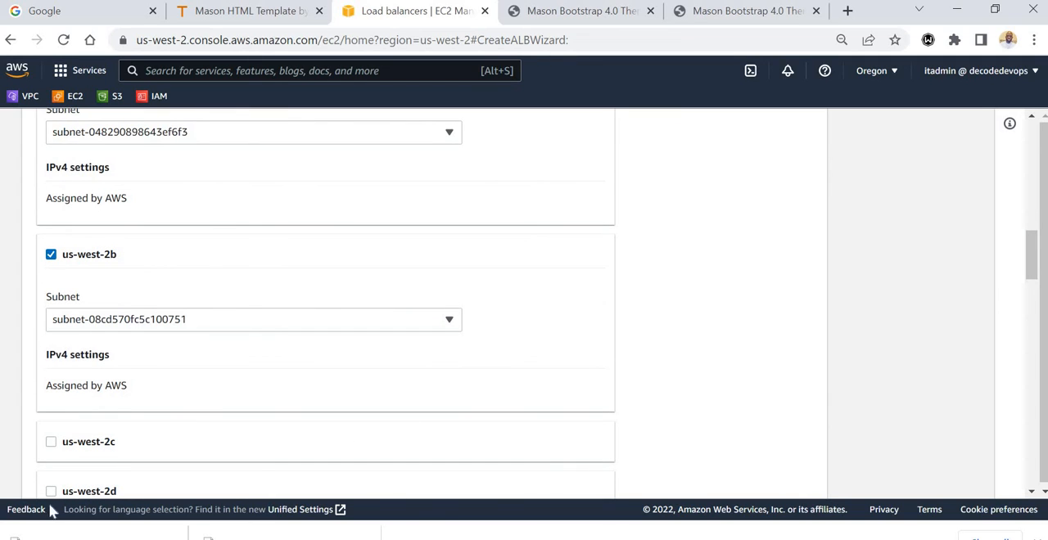
pyautogui.moveTo(1037, 259); pyautogui.dragTo(1033, 291)
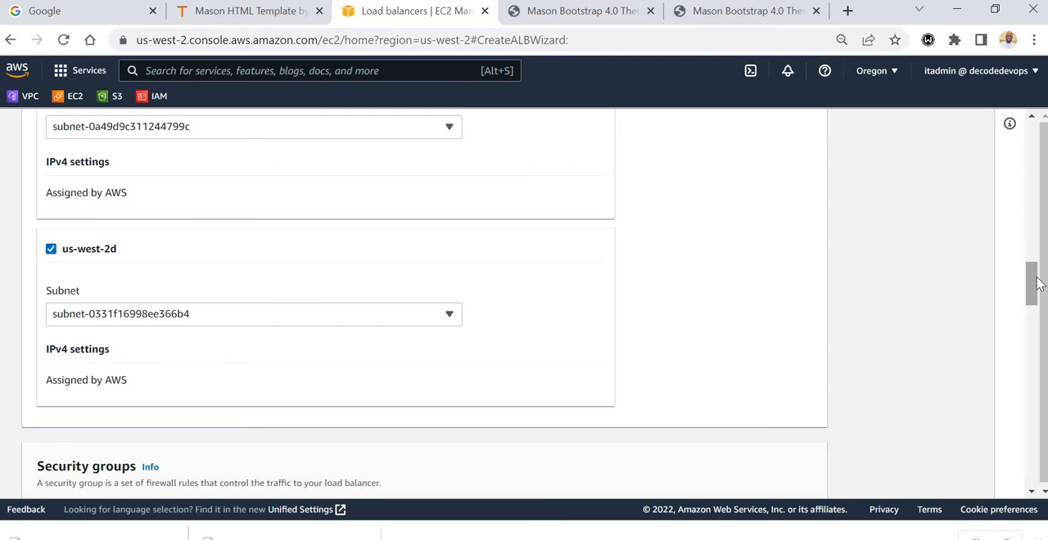
# Start a new security group for the load balancer, named mason-elb-sg with the description "Allow web access to load balancer".
pyautogui.moveTo(1033, 287); pyautogui.dragTo(1037, 317)
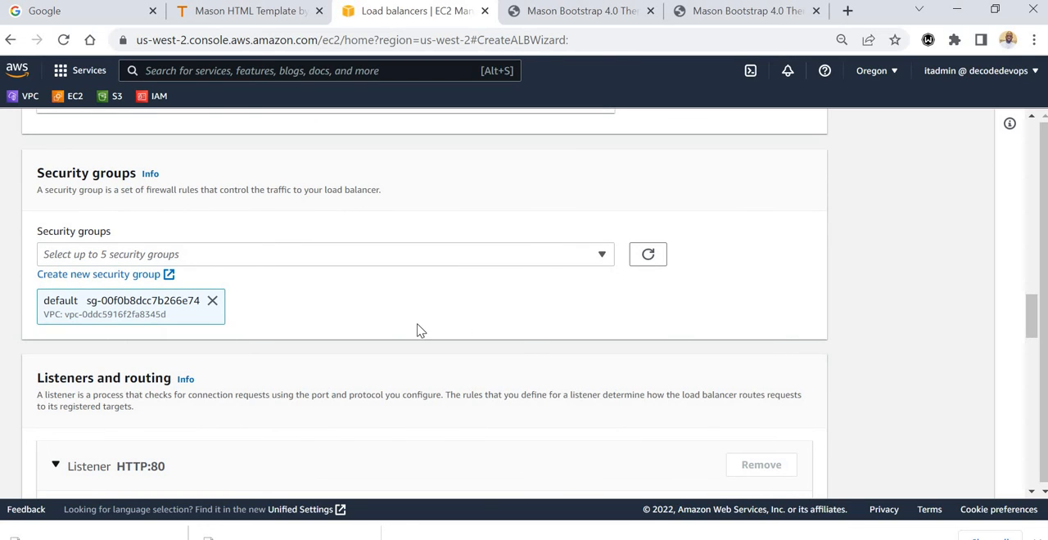
pyautogui.click(115, 275)
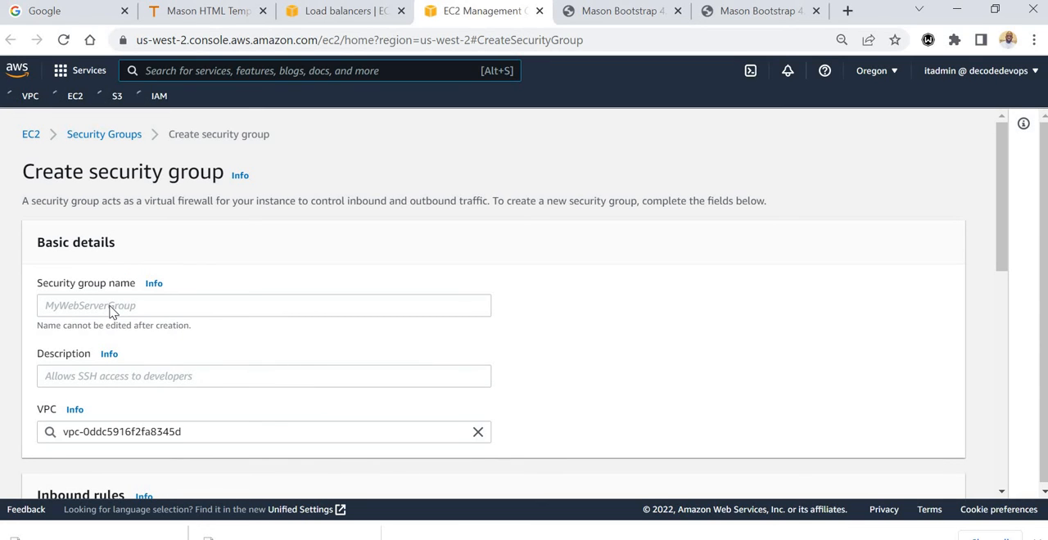
pyautogui.click(111, 307)
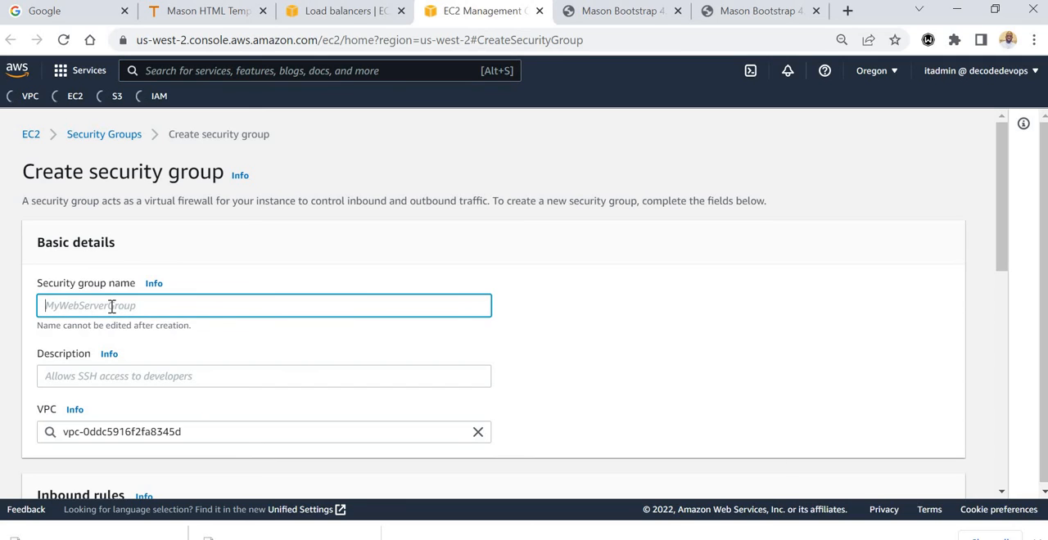
pyautogui.write('mason-elb-sg')
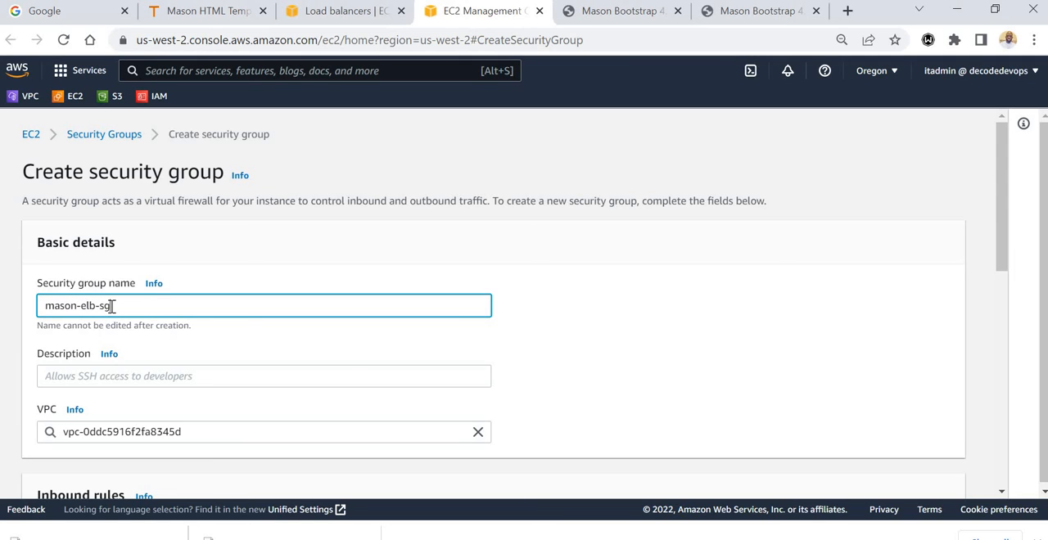
pyautogui.click(157, 376)
pyautogui.write('A')
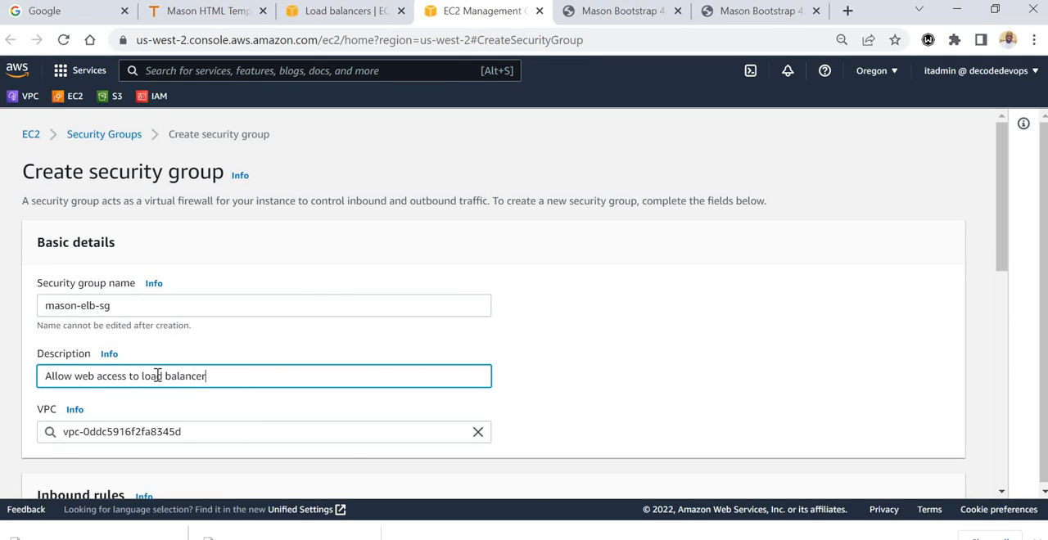
# Add an inbound rule to the security group allowing HTTP from Anywhere-IPv4.
pyautogui.moveTo(1008, 275); pyautogui.dragTo(1010, 418)
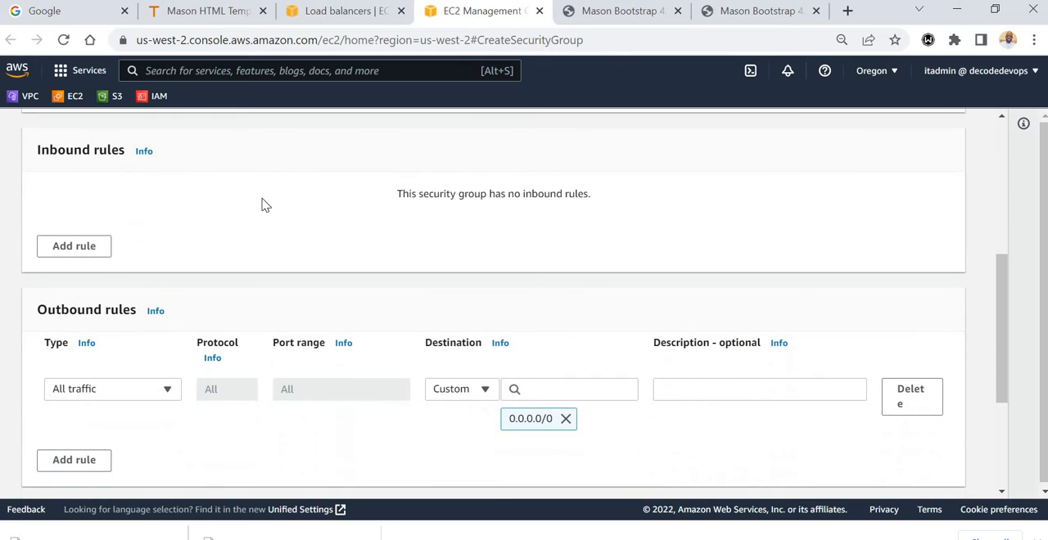
pyautogui.click(89, 250)
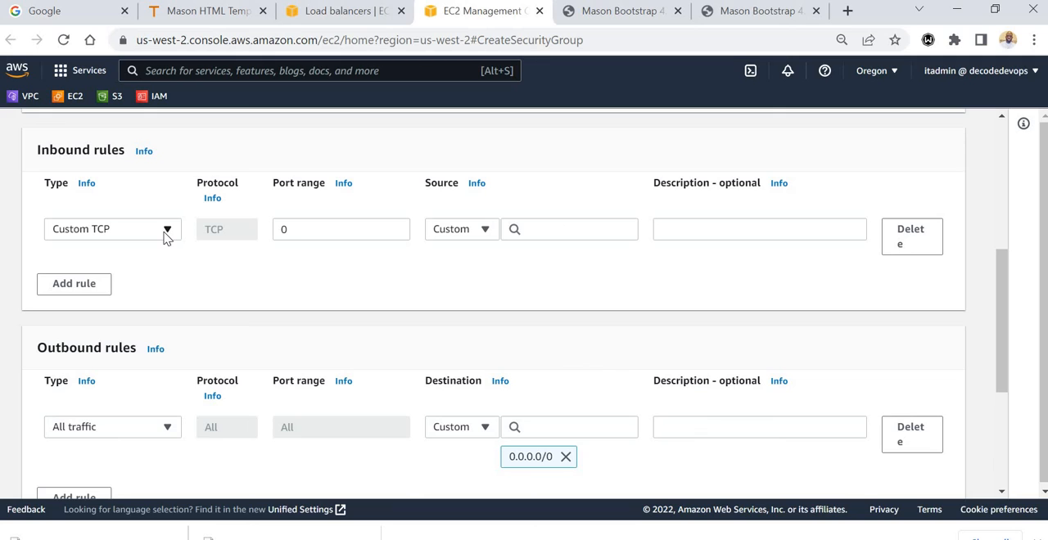
pyautogui.click(167, 235)
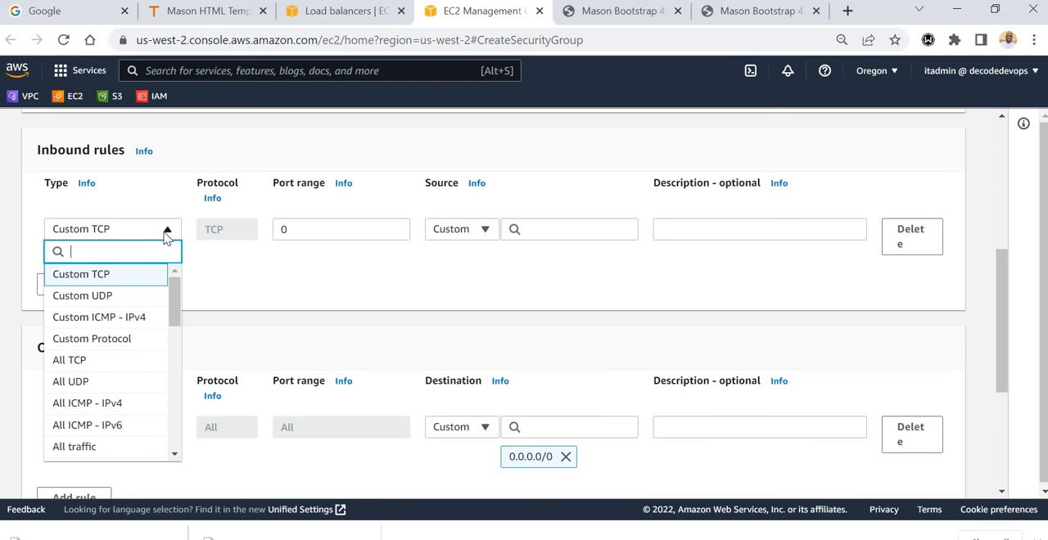
pyautogui.write('htt')
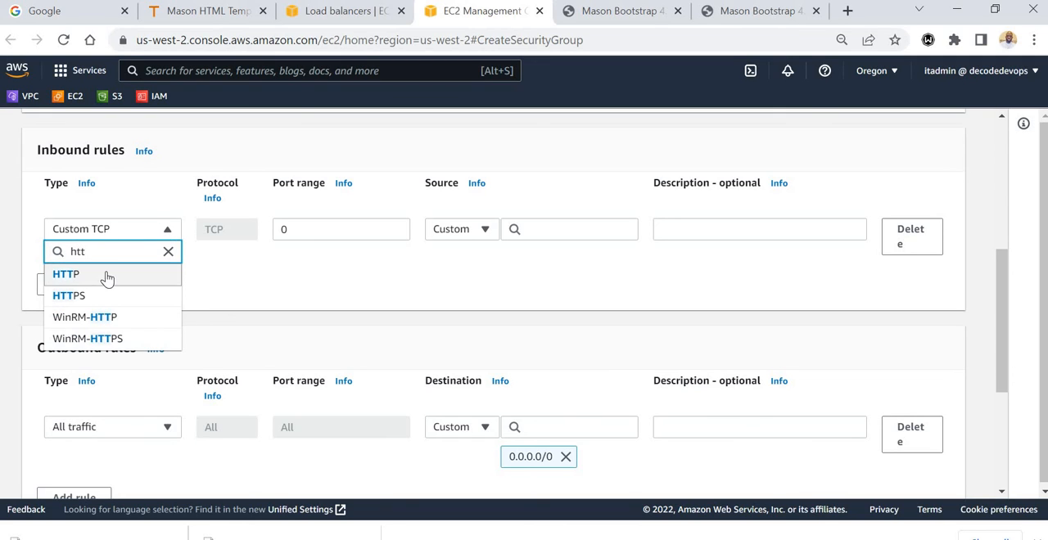
pyautogui.click(171, 266)
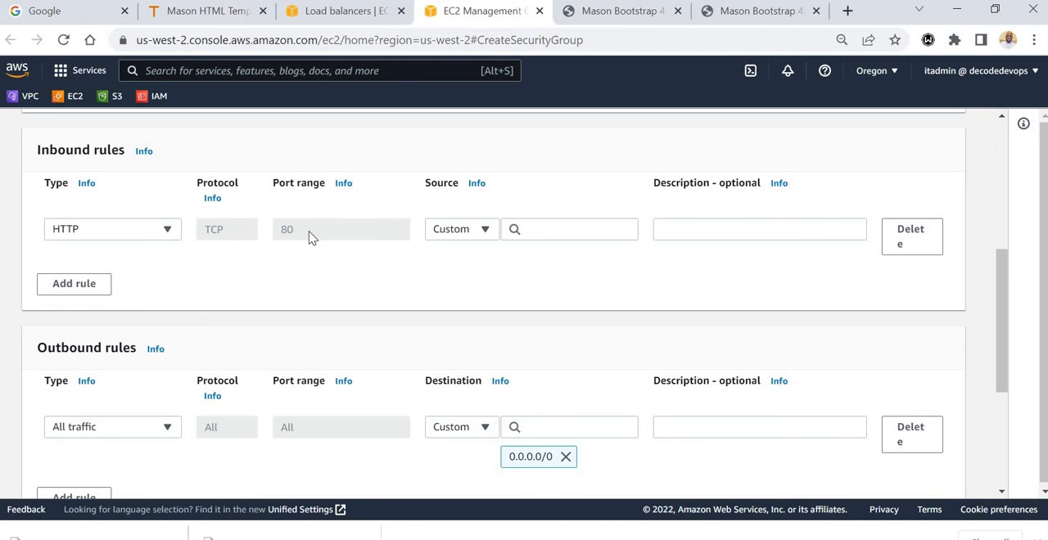
pyautogui.click(484, 232)
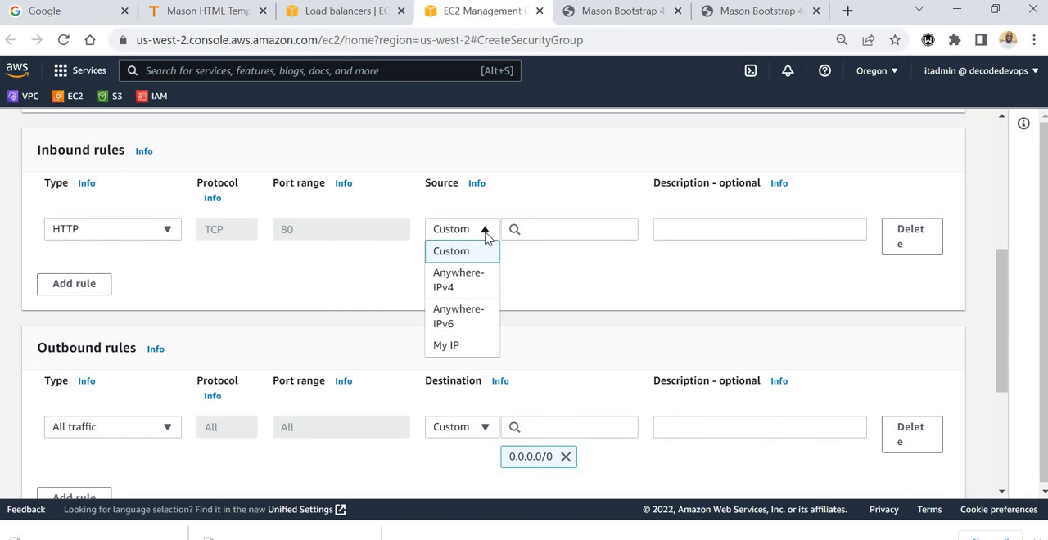
pyautogui.click(479, 283)
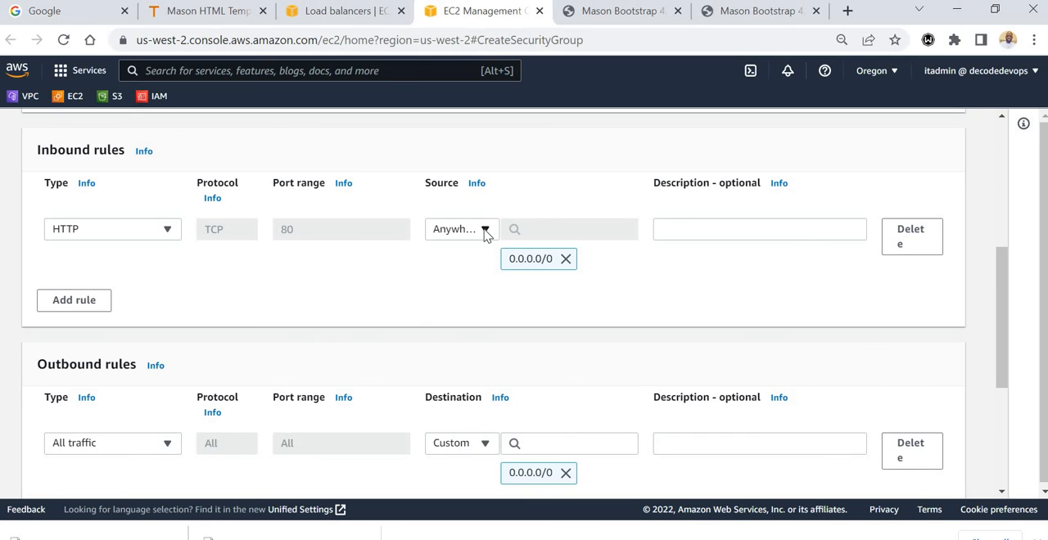
pyautogui.click(486, 231)
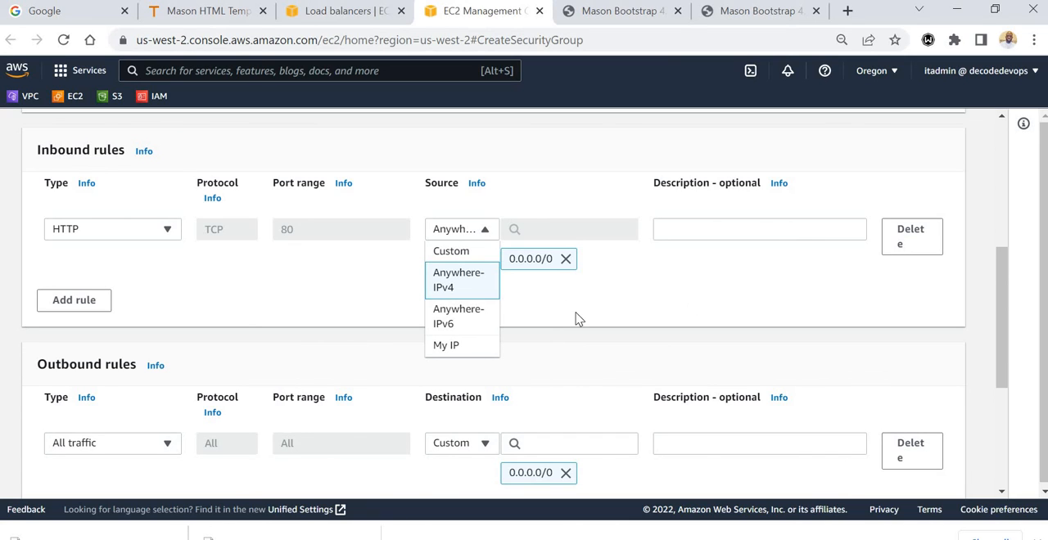
pyautogui.click(709, 313)
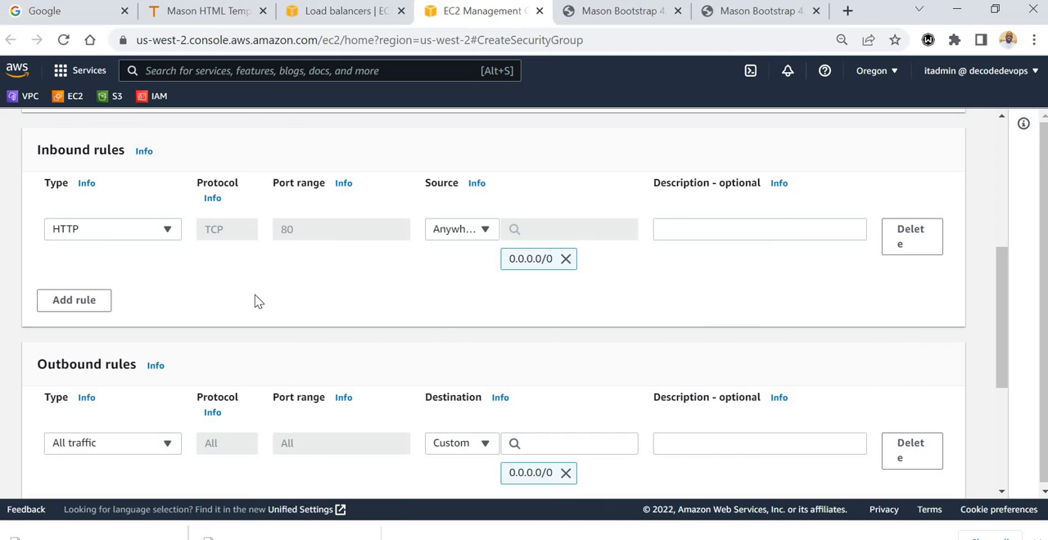
# Add a second inbound rule allowing HTTP from Anywhere-IPv6 and create the security group.
pyautogui.click(77, 300)
pyautogui.click(166, 292)
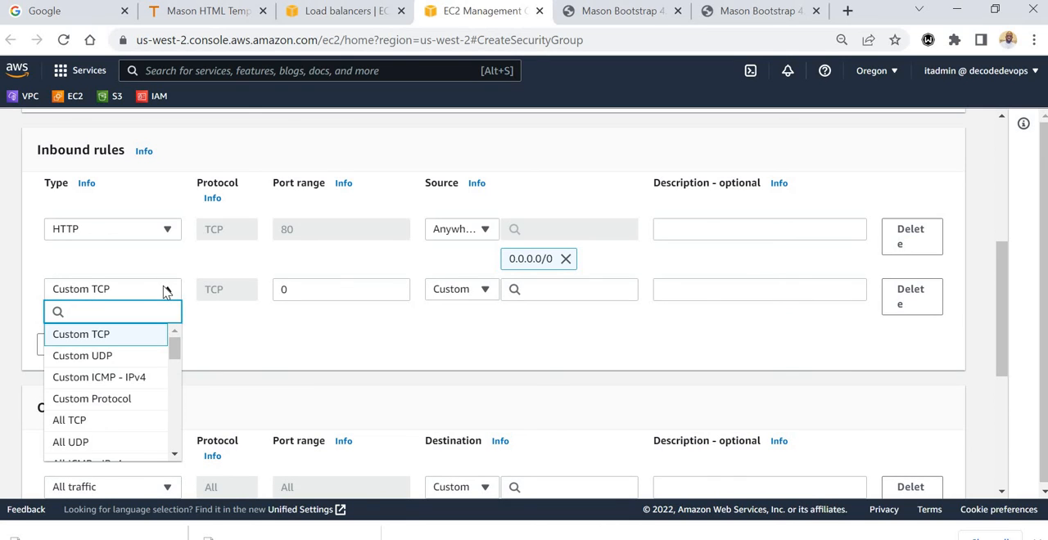
pyautogui.write('http')
pyautogui.click(101, 335)
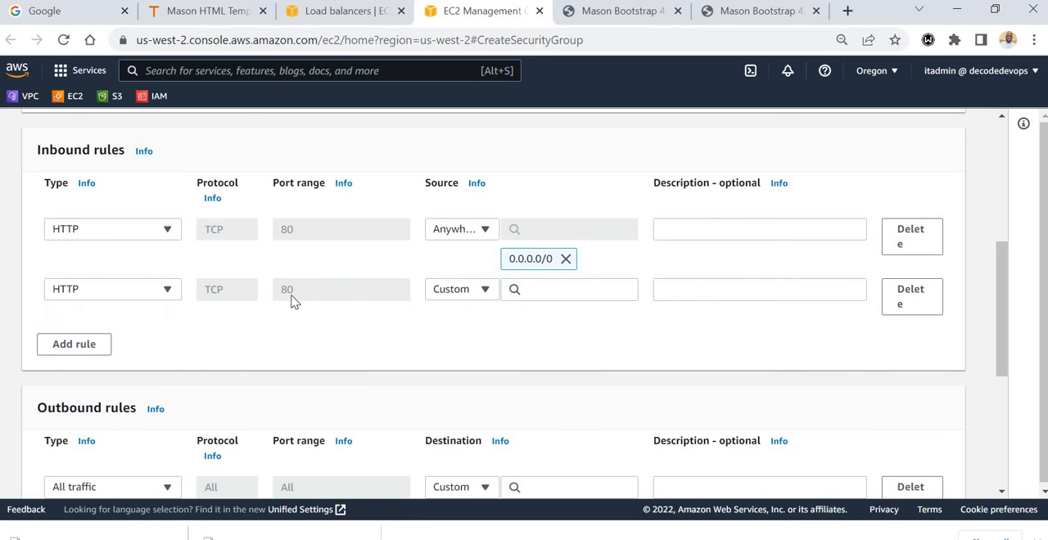
pyautogui.click(486, 293)
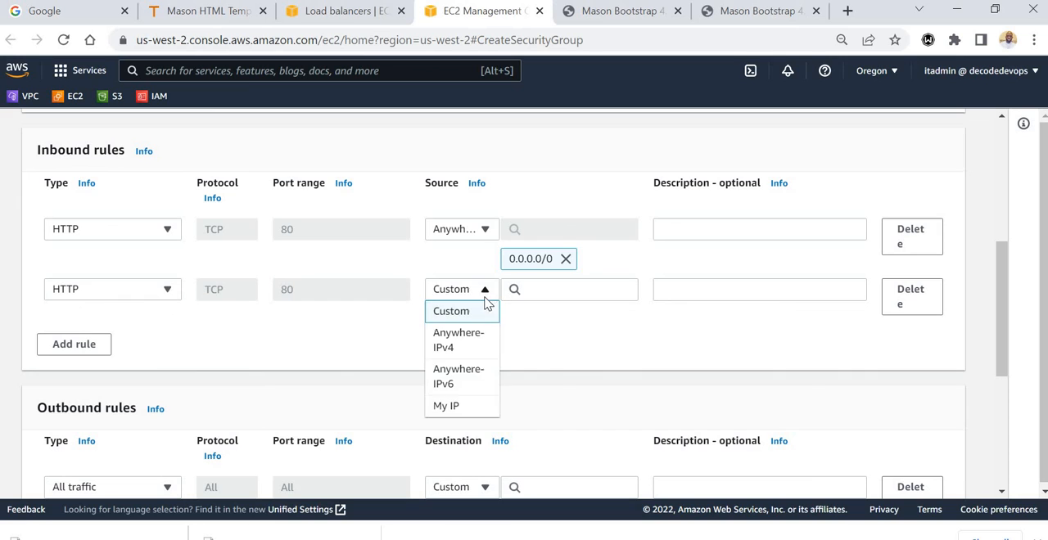
pyautogui.click(467, 374)
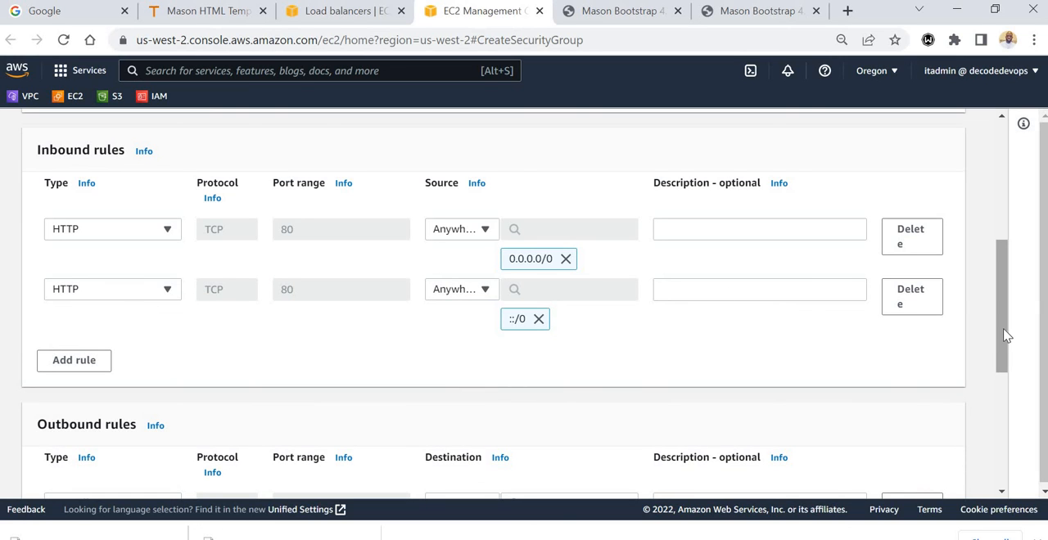
pyautogui.moveTo(1007, 336); pyautogui.dragTo(1024, 456)
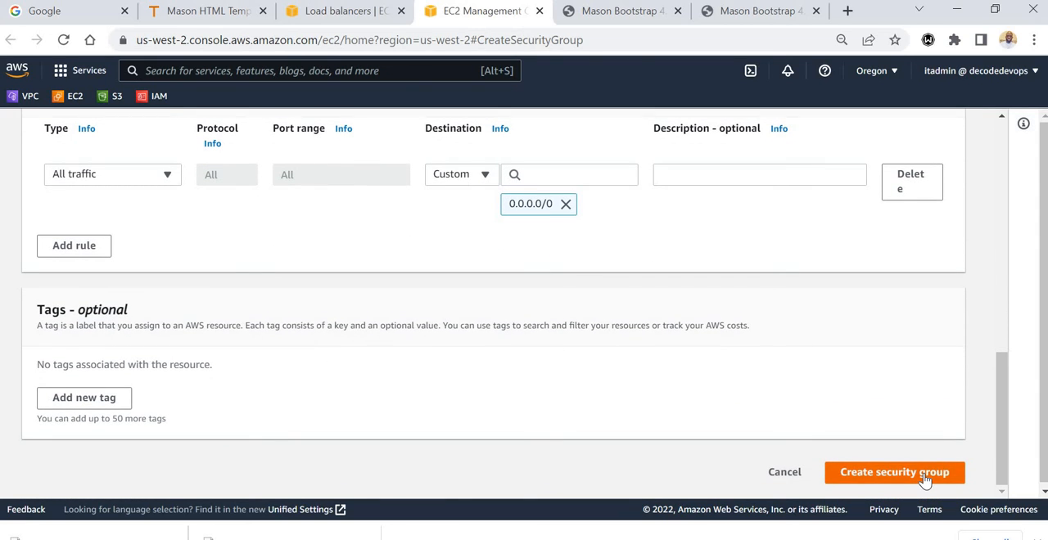
pyautogui.click(927, 479)
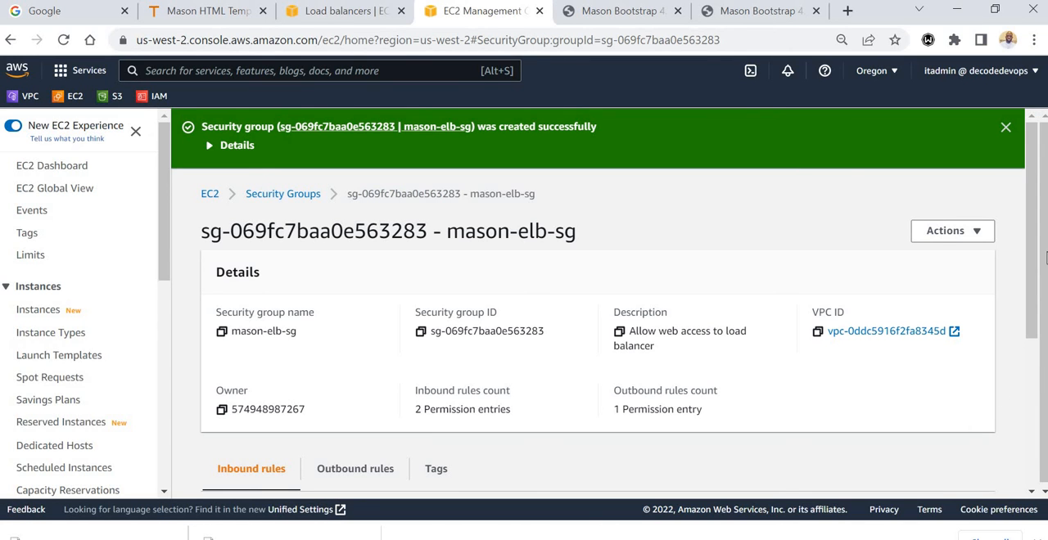
# Back in the load balancer setup, refresh the security group list, assign mason-elb-sg and remove the default group.
pyautogui.click(339, 17)
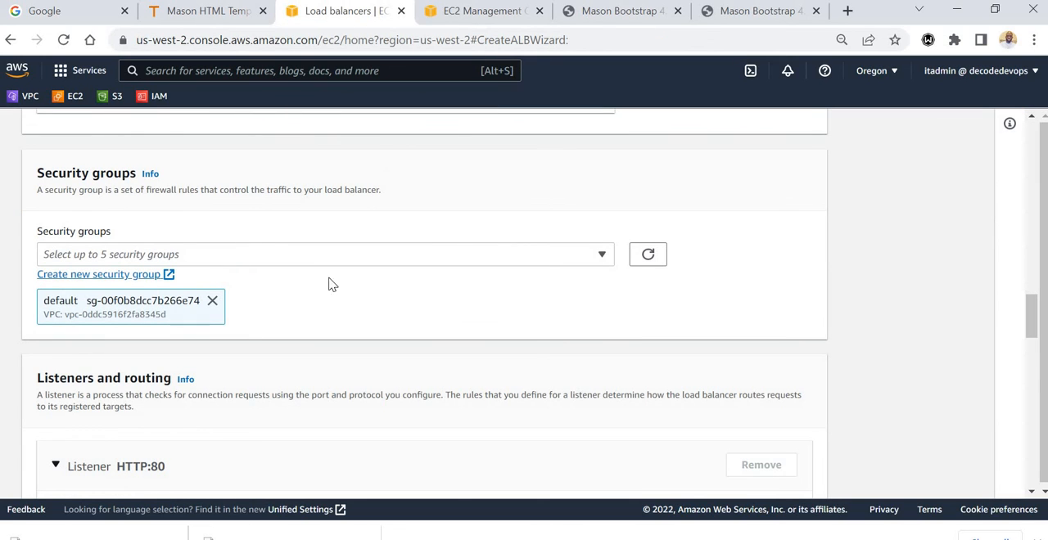
pyautogui.click(603, 257)
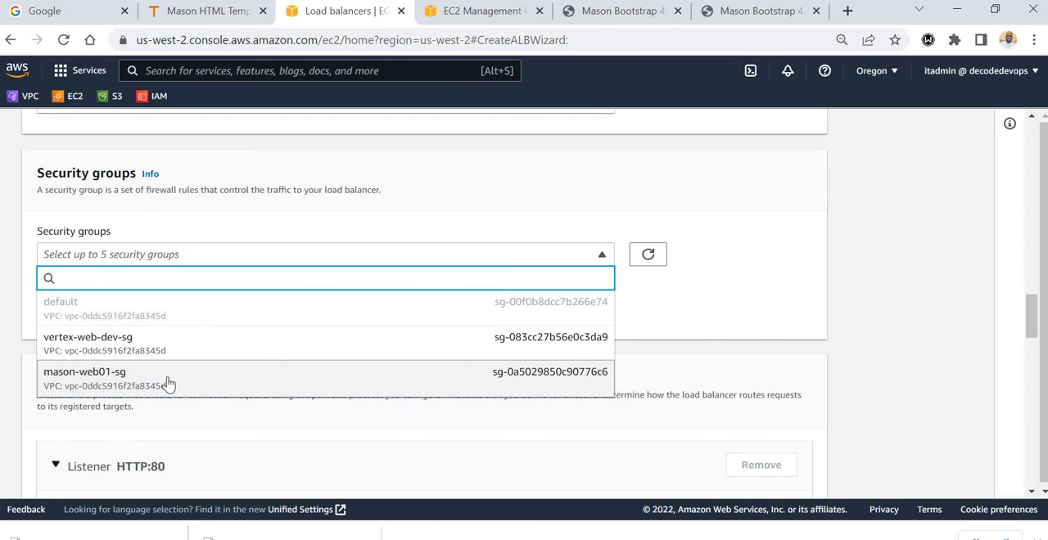
pyautogui.click(648, 258)
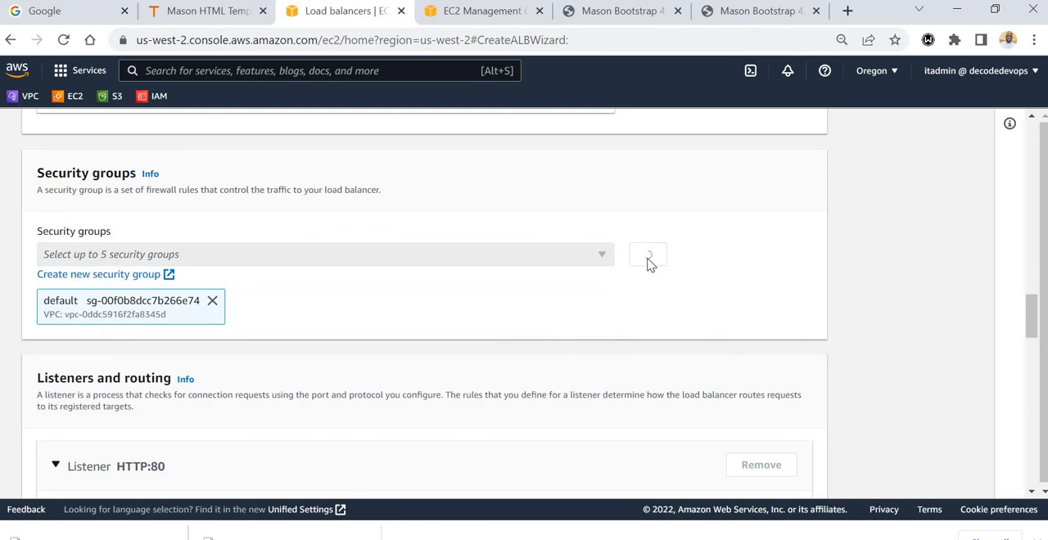
pyautogui.click(581, 260)
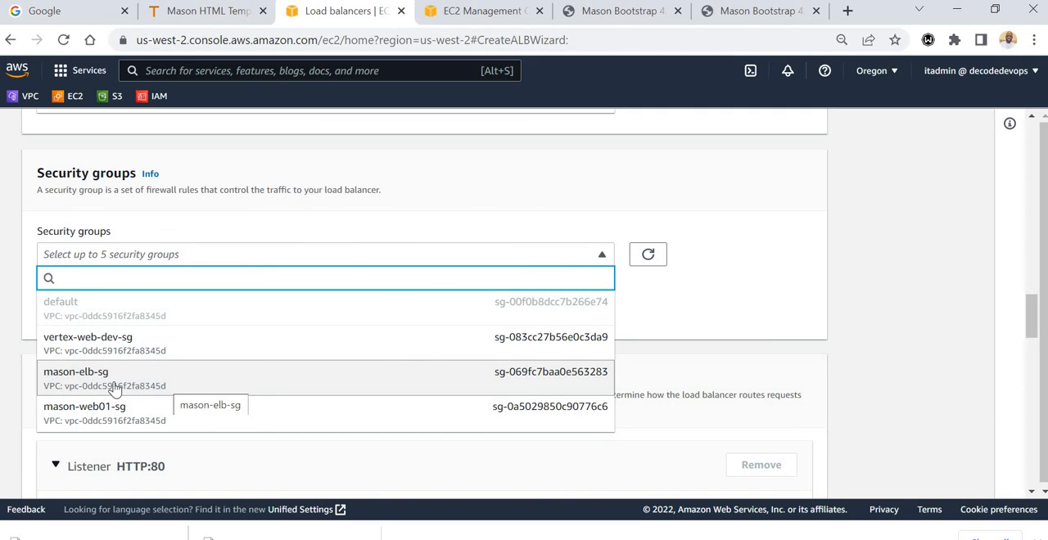
pyautogui.click(119, 382)
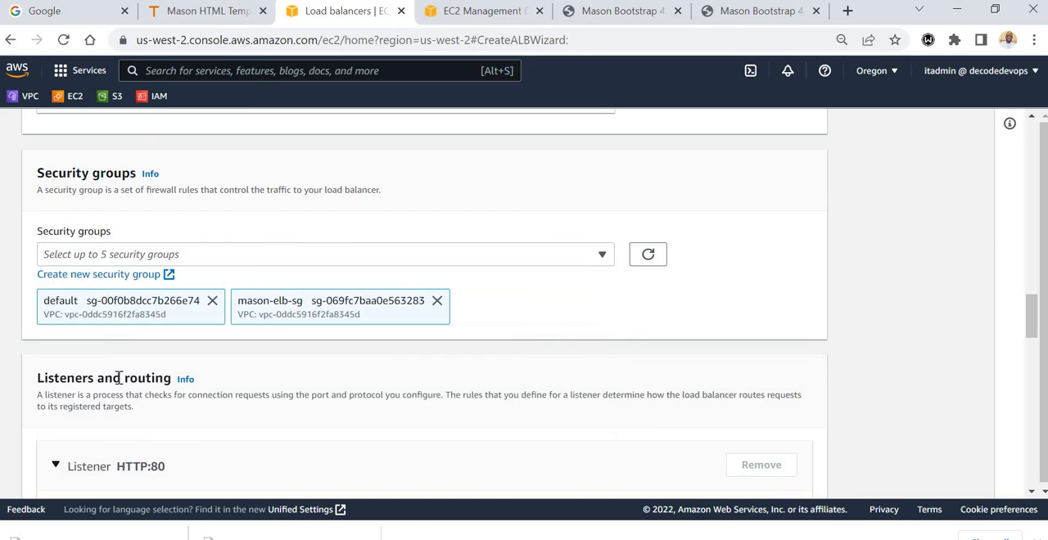
pyautogui.click(212, 302)
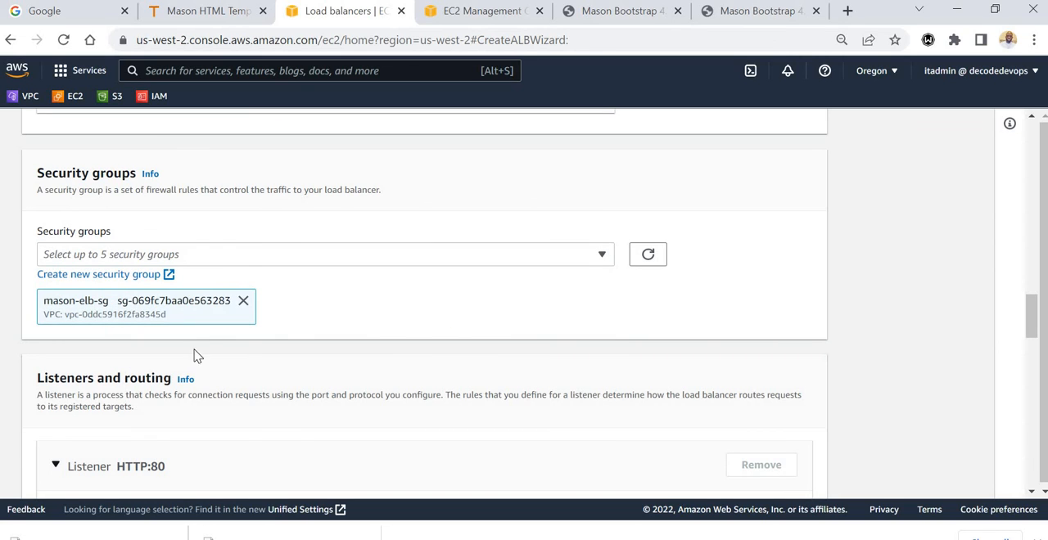
pyautogui.click(482, 16)
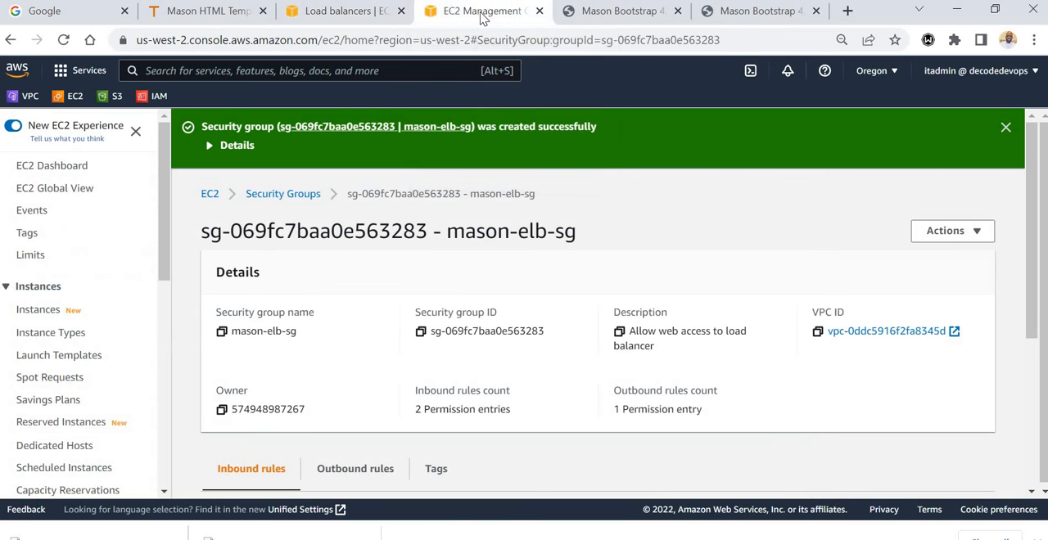
# In the load balancer setup, set the HTTP:80 listener's default action to forward to the mason-tg target group.
pyautogui.click(365, 15)
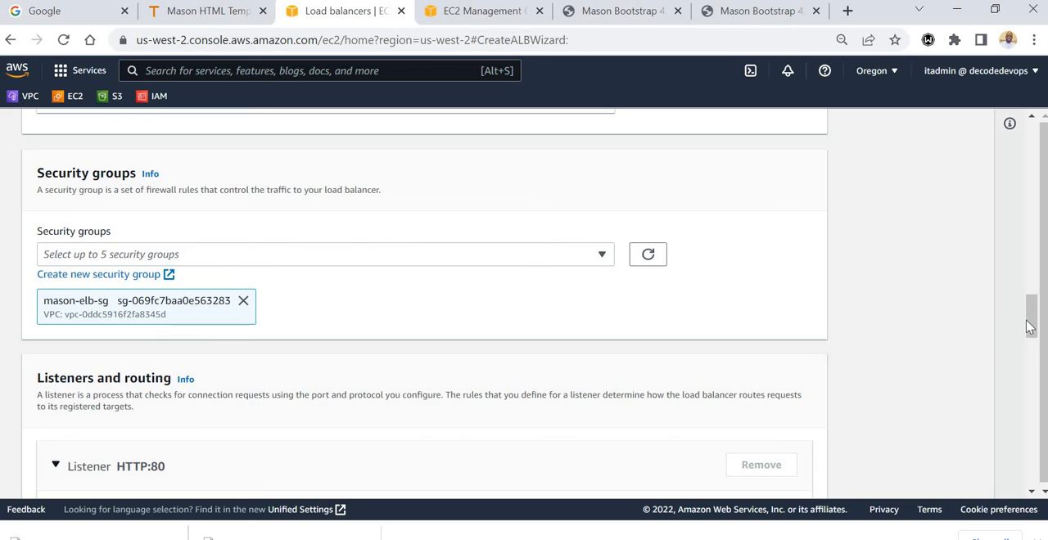
pyautogui.moveTo(1030, 325); pyautogui.dragTo(1030, 361)
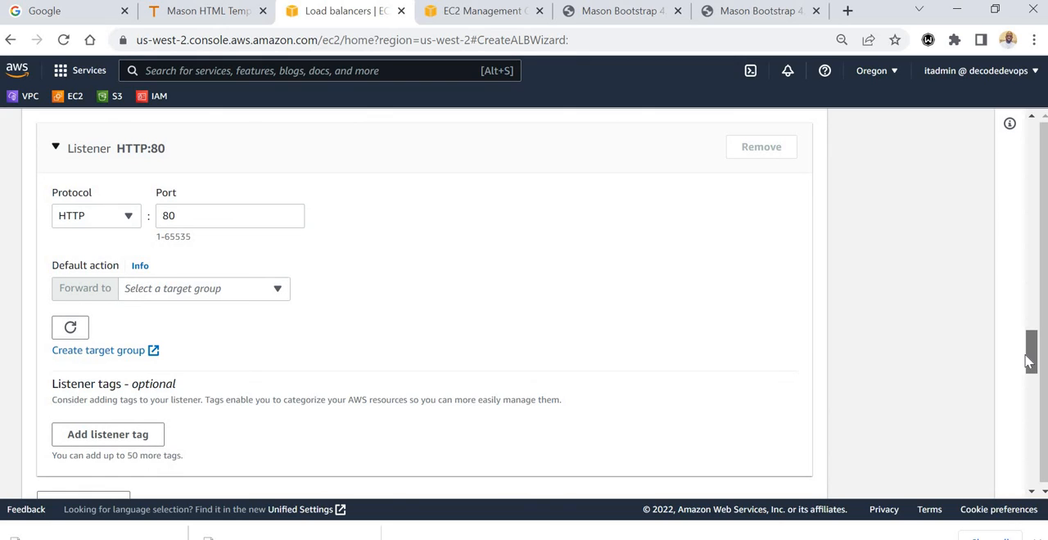
pyautogui.moveTo(1030, 361); pyautogui.dragTo(1030, 365)
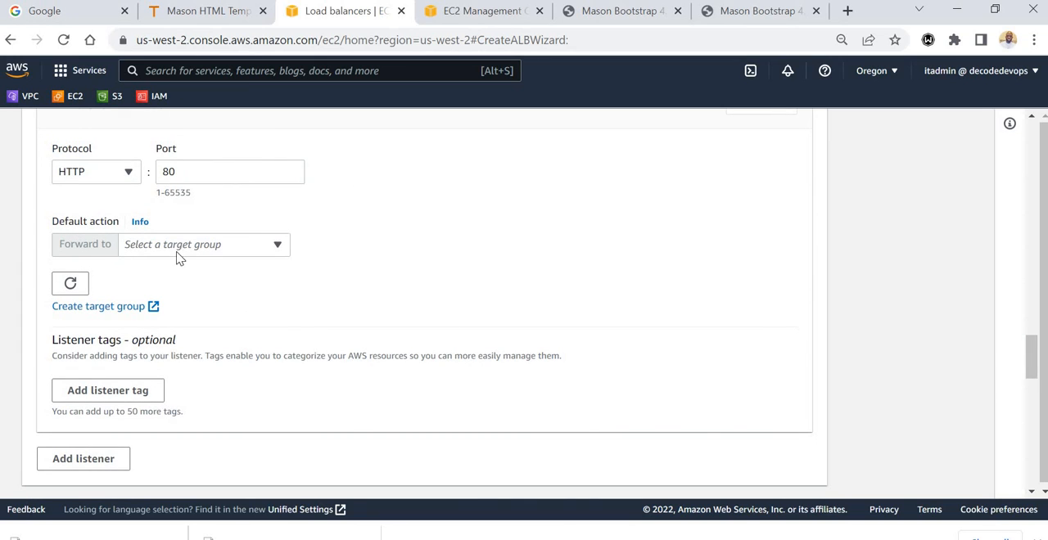
pyautogui.moveTo(1033, 353)
pyautogui.mouseDown()
pyautogui.moveTo(1032, 336)
pyautogui.moveTo(1036, 364)
pyautogui.mouseUp()
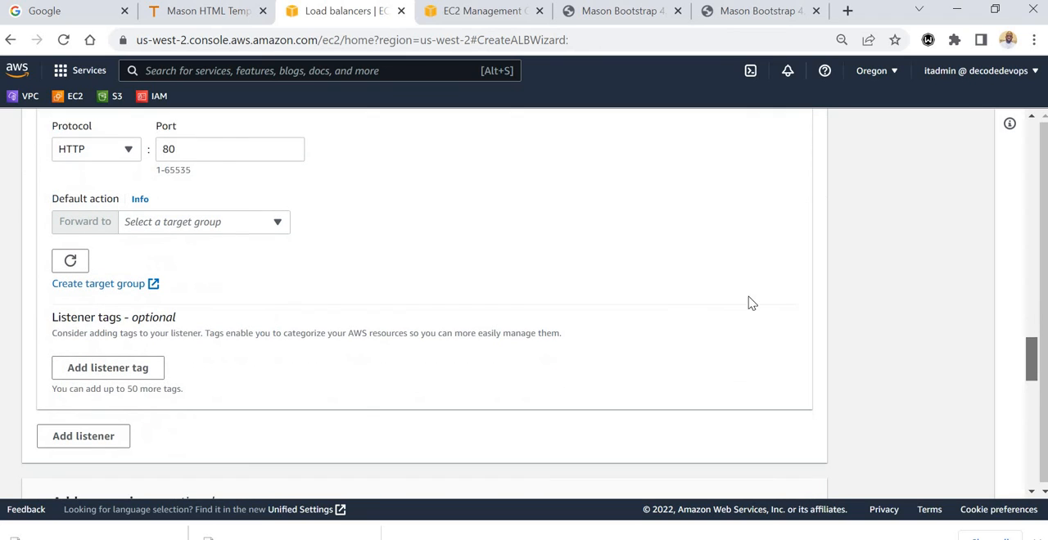
pyautogui.click(272, 226)
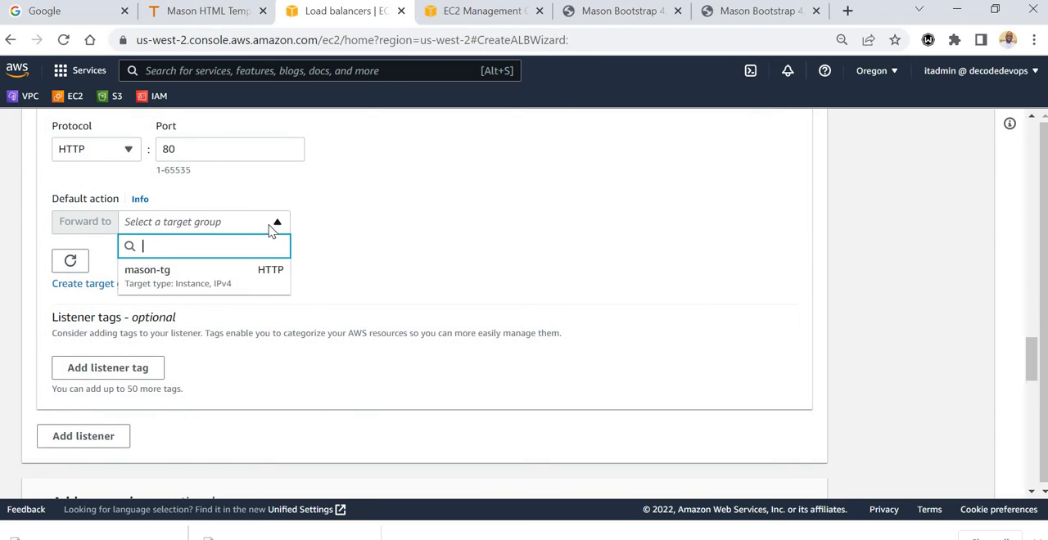
pyautogui.click(215, 283)
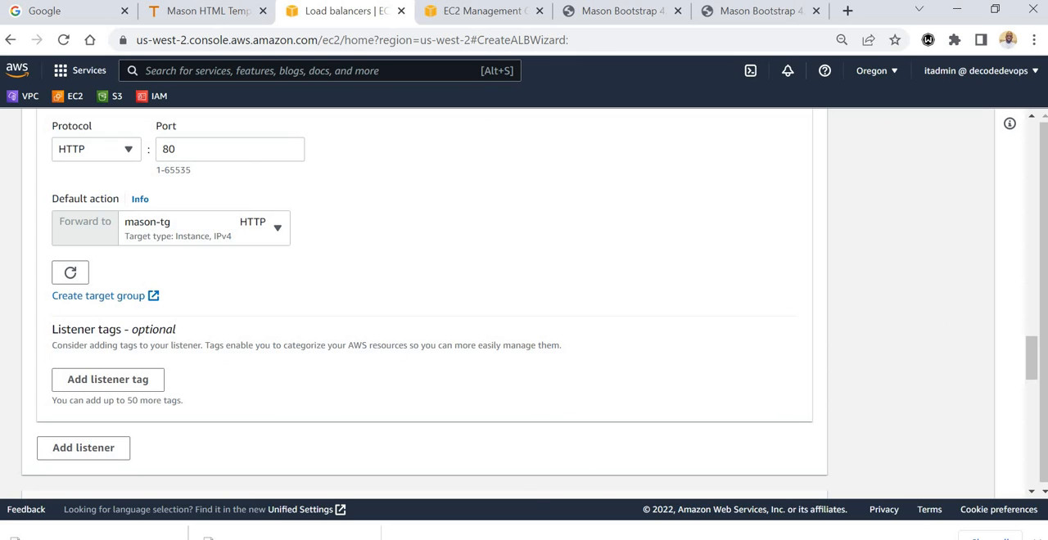
# Review the listener settings, leave the optional add-on services and tags unset, and create the load balancer.
pyautogui.moveTo(1033, 363); pyautogui.dragTo(1034, 353)
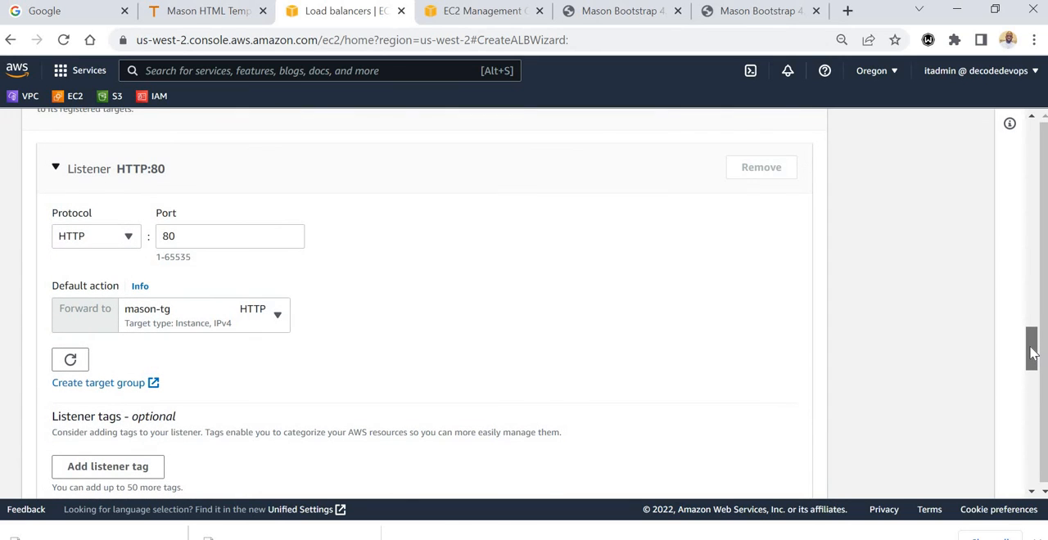
pyautogui.moveTo(1033, 353); pyautogui.dragTo(1032, 373)
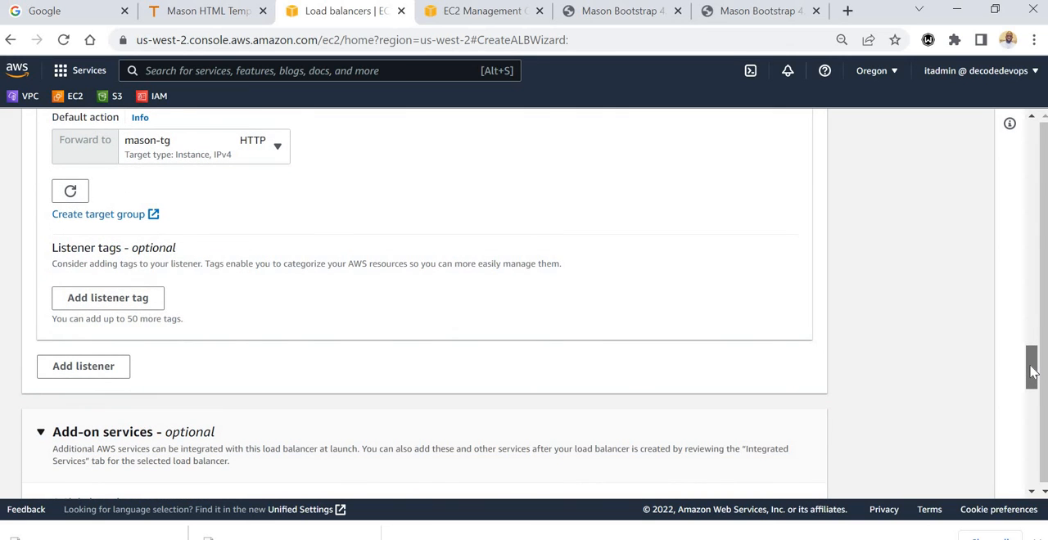
pyautogui.moveTo(1031, 375); pyautogui.dragTo(1030, 452)
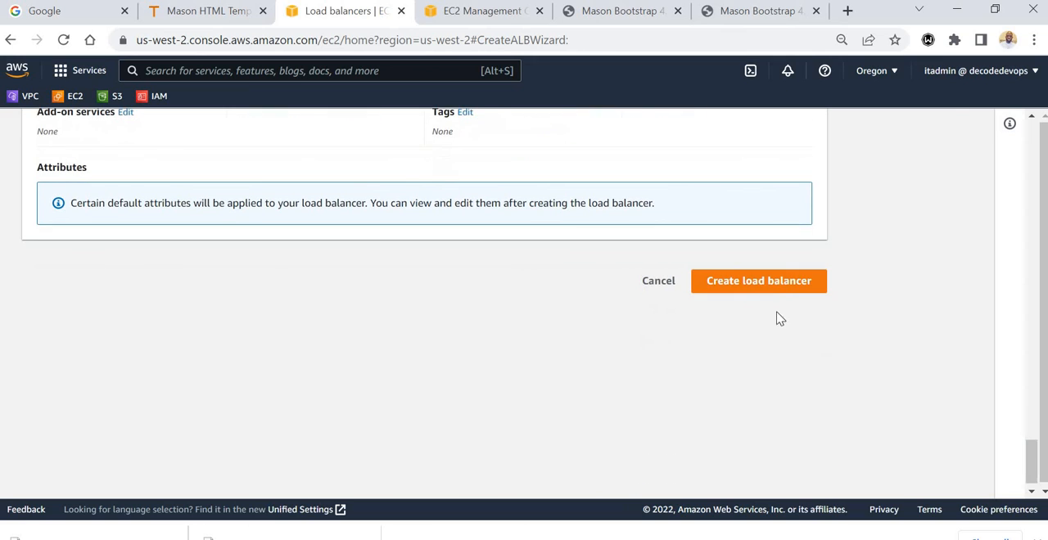
pyautogui.click(776, 289)
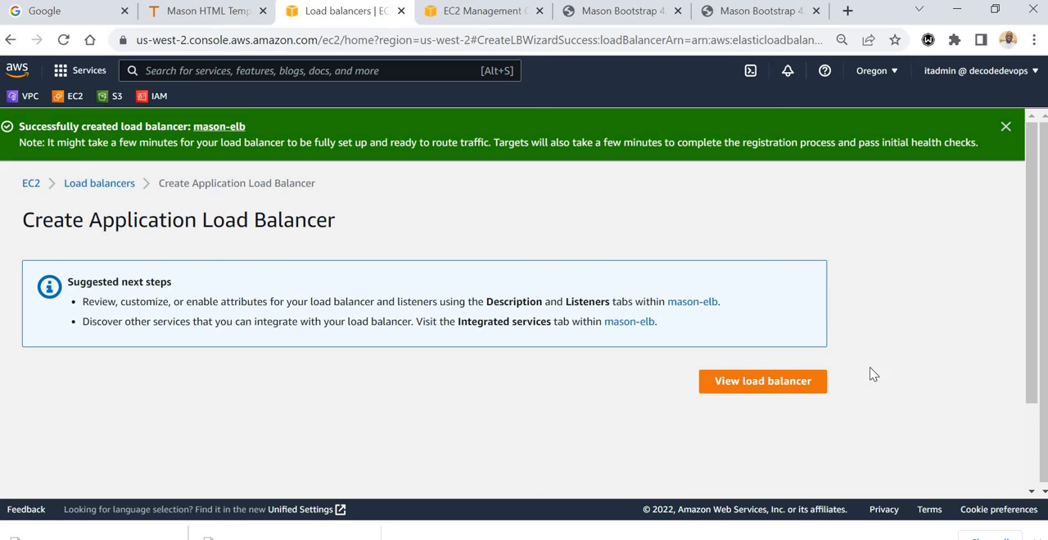
# View the new mason-elb load balancer in the load balancer list and check its state and details.
pyautogui.click(770, 385)
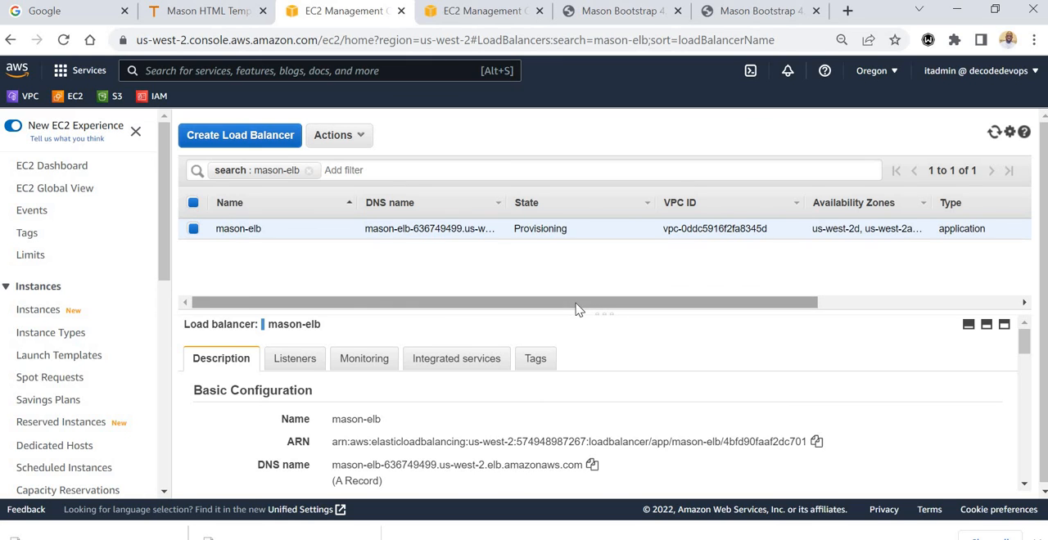
pyautogui.moveTo(578, 307); pyautogui.dragTo(791, 314)
pyautogui.moveTo(627, 311); pyautogui.dragTo(526, 306)
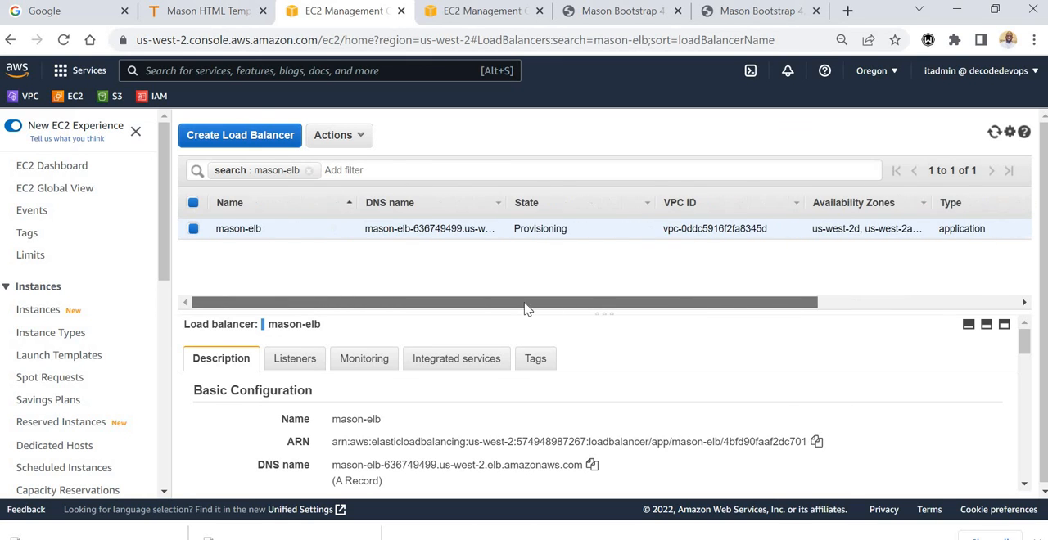